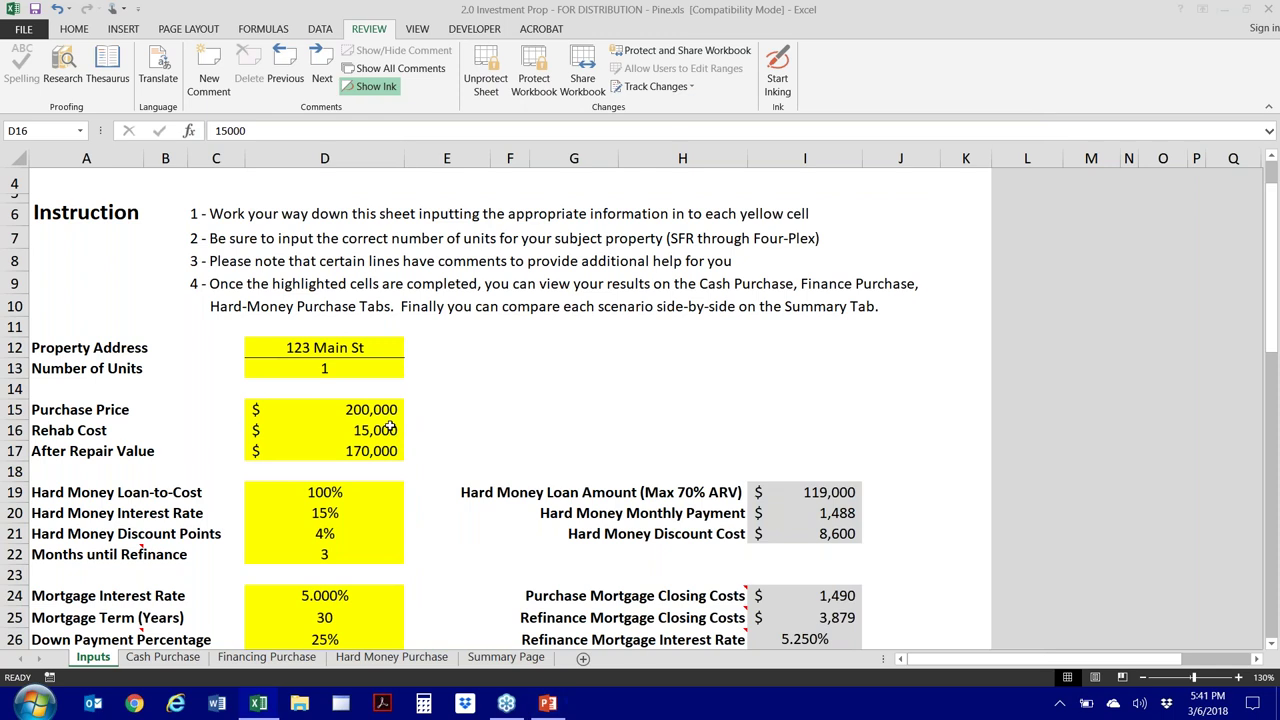
Set the Rehab Cost to 25,000 in the property inputs
{"action": "left_click", "coordinate": [391, 409]}
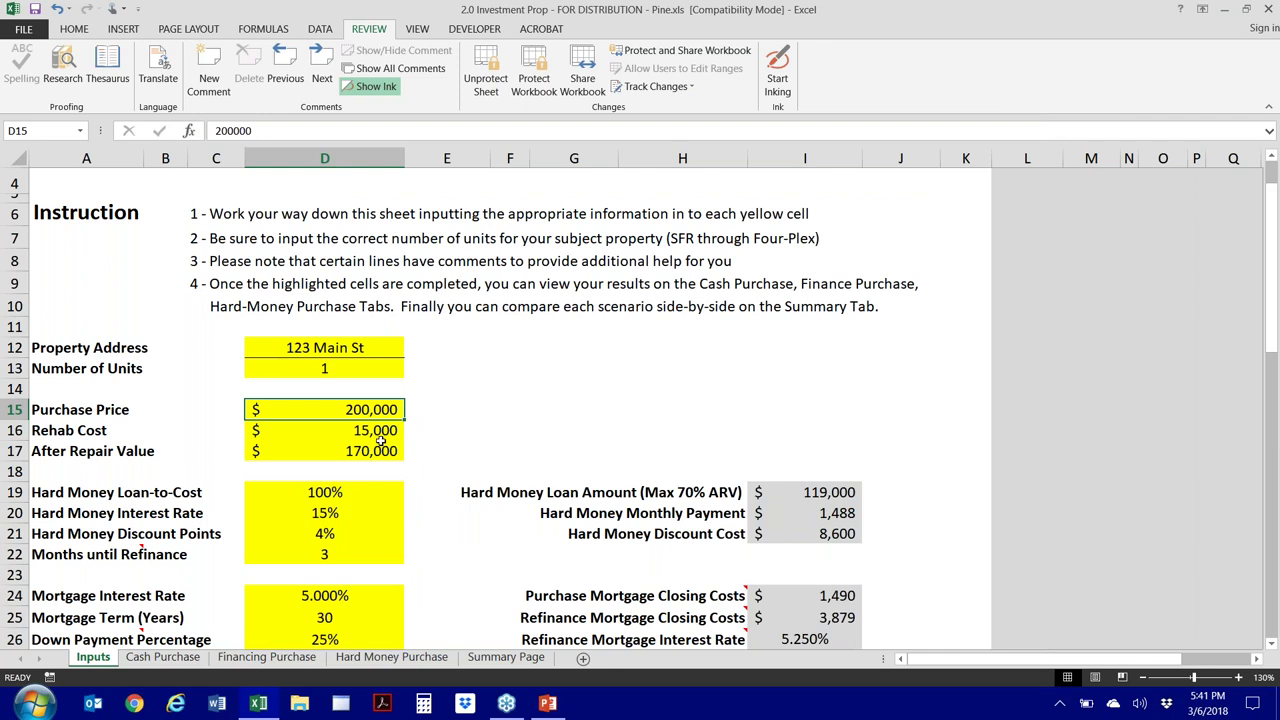
{"action": "left_click", "coordinate": [381, 431]}
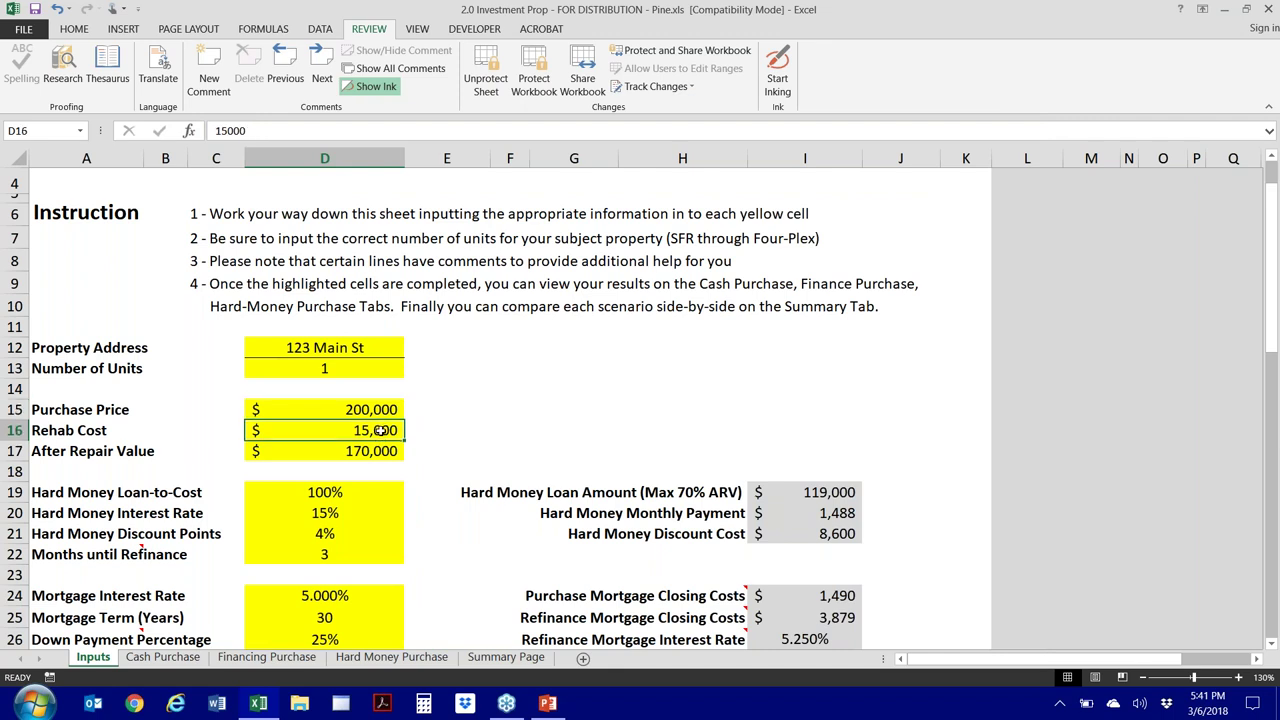
{"action": "type", "text": "25000"}
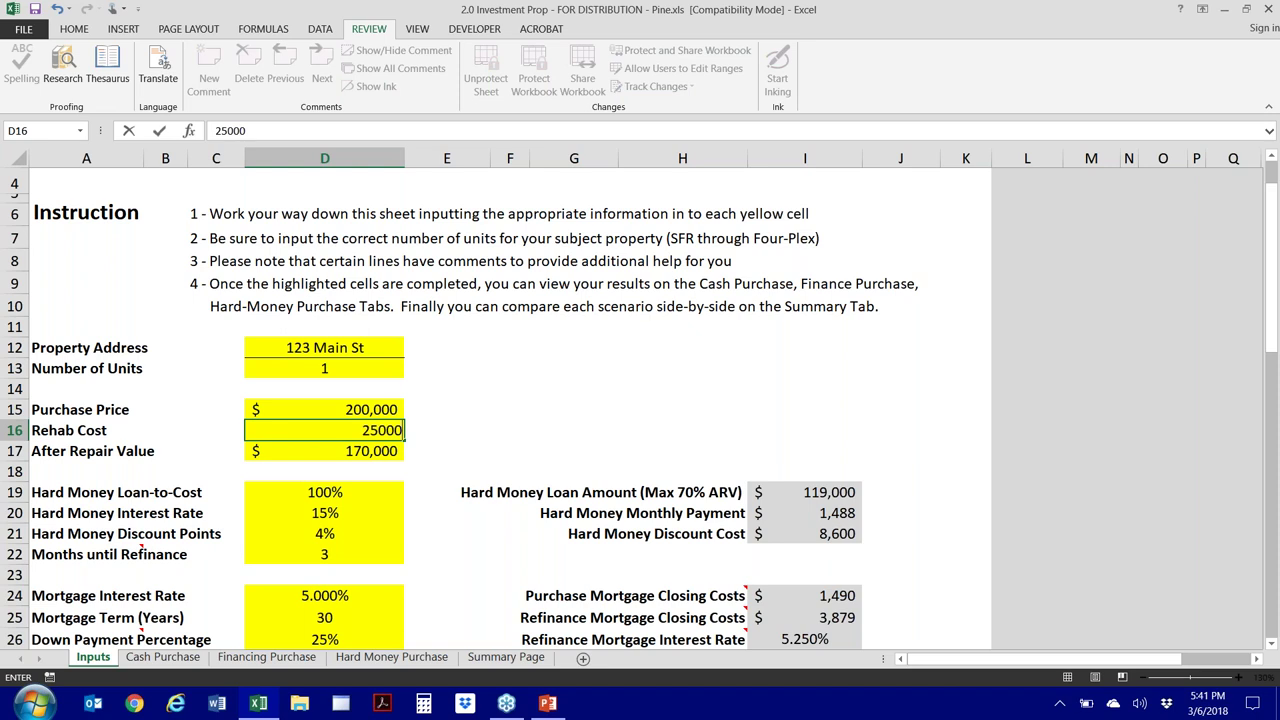
{"action": "key", "text": "Return"}
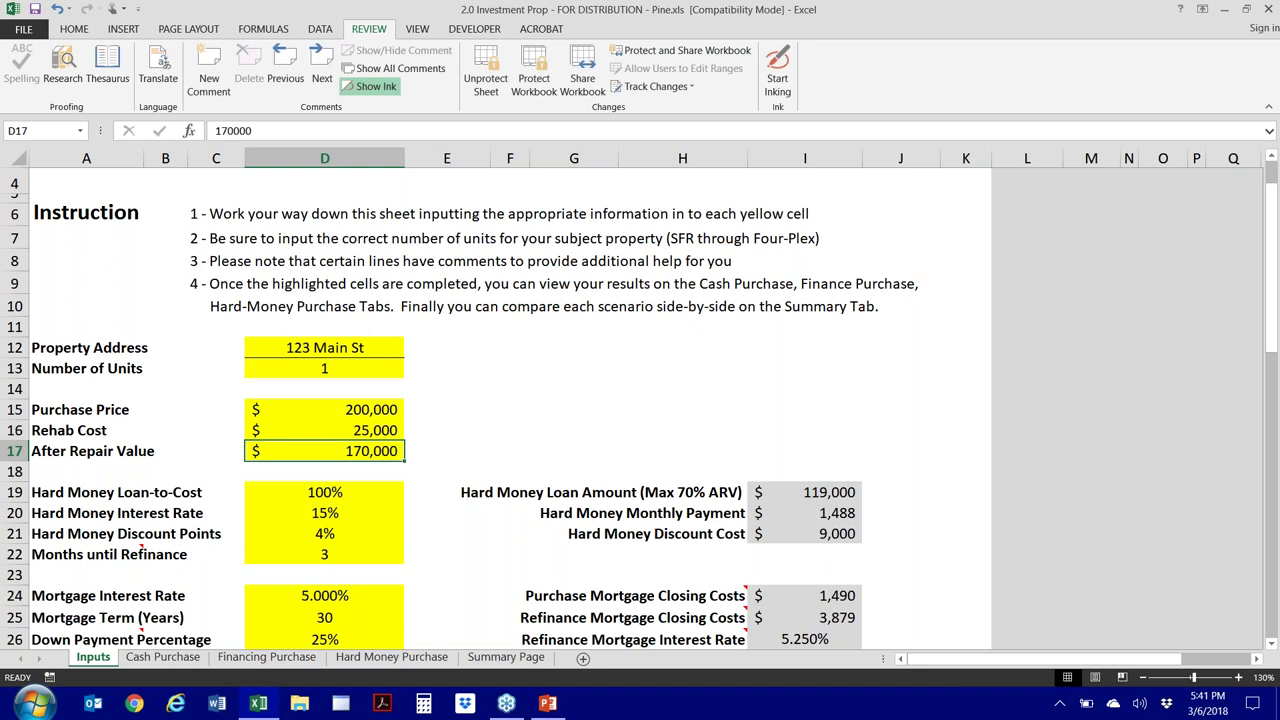
{"action": "key", "text": "Up"}
Set the After Repair Value to 265,000
{"action": "left_click", "coordinate": [374, 448]}
{"action": "left_click", "coordinate": [386, 413]}
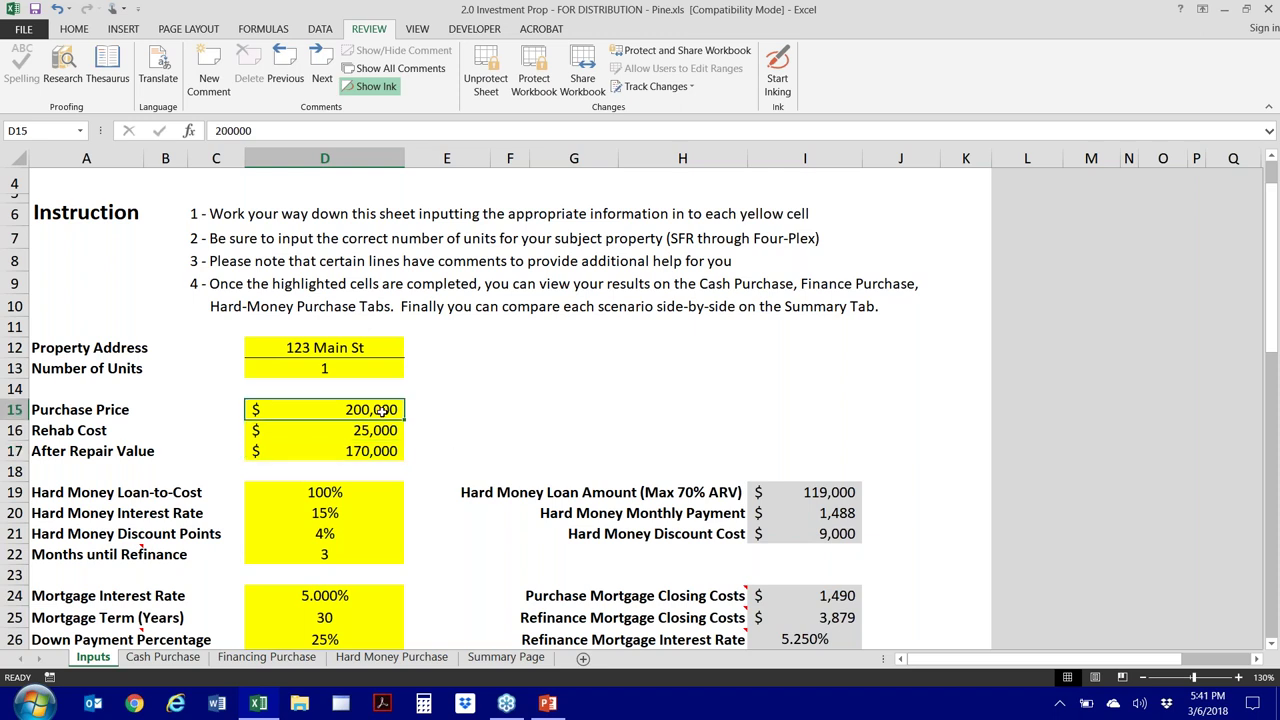
{"action": "left_click", "coordinate": [381, 430]}
{"action": "left_click", "coordinate": [376, 452]}
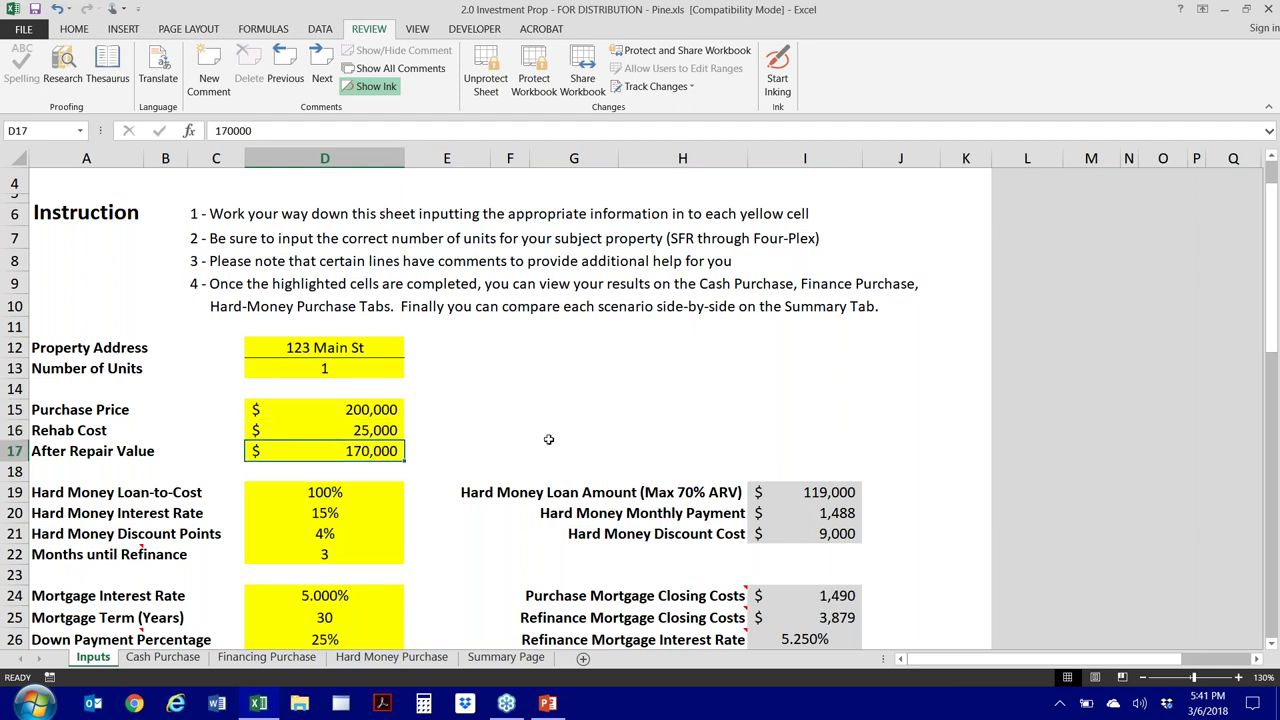
{"action": "type", "text": "265000"}
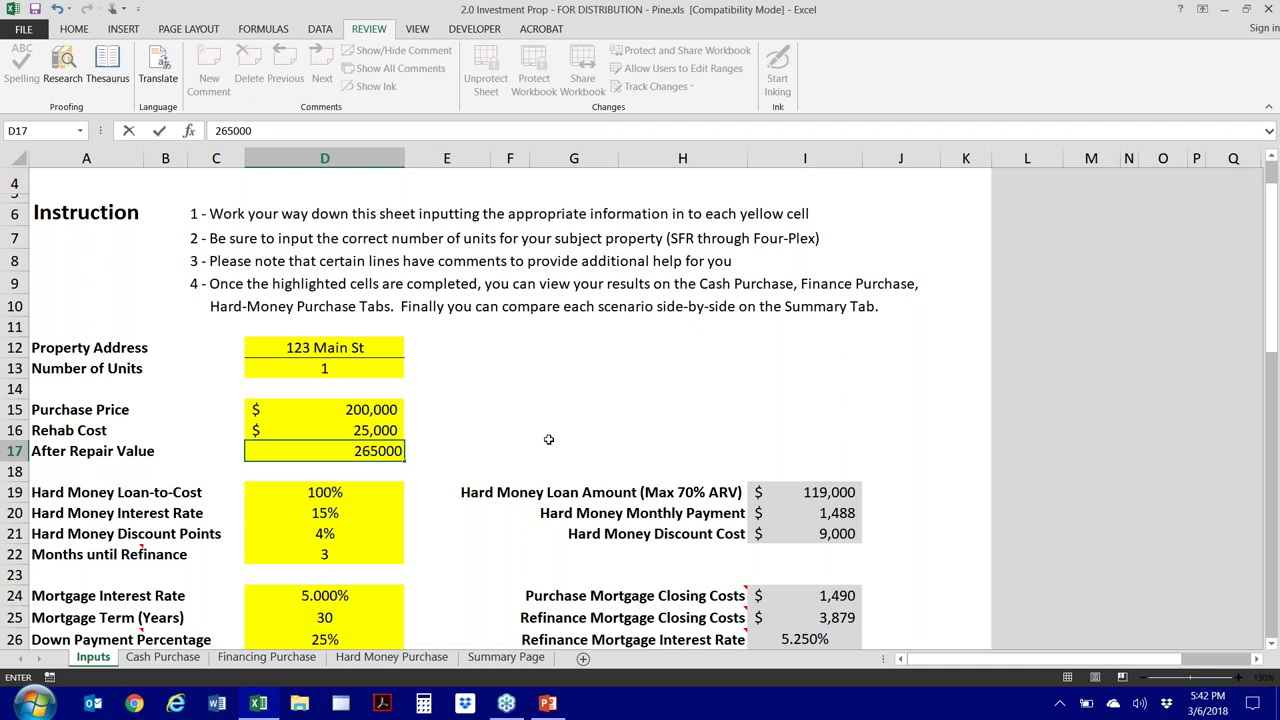
{"action": "key", "text": "Return"}
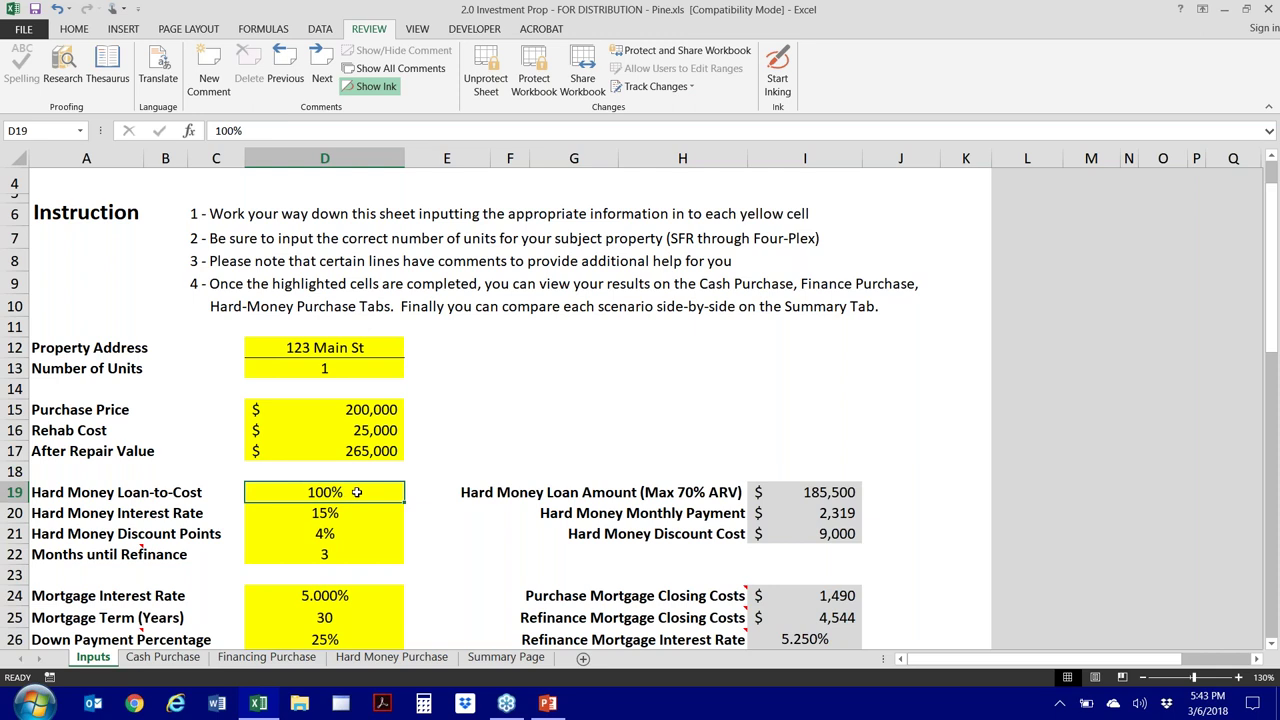
Try Hard Money Loan-to-Cost values of 90% and 75%, and return the ratio to 100%
{"action": "type", "text": "90"}
{"action": "key", "text": "Return"}
{"action": "key", "text": "Up"}
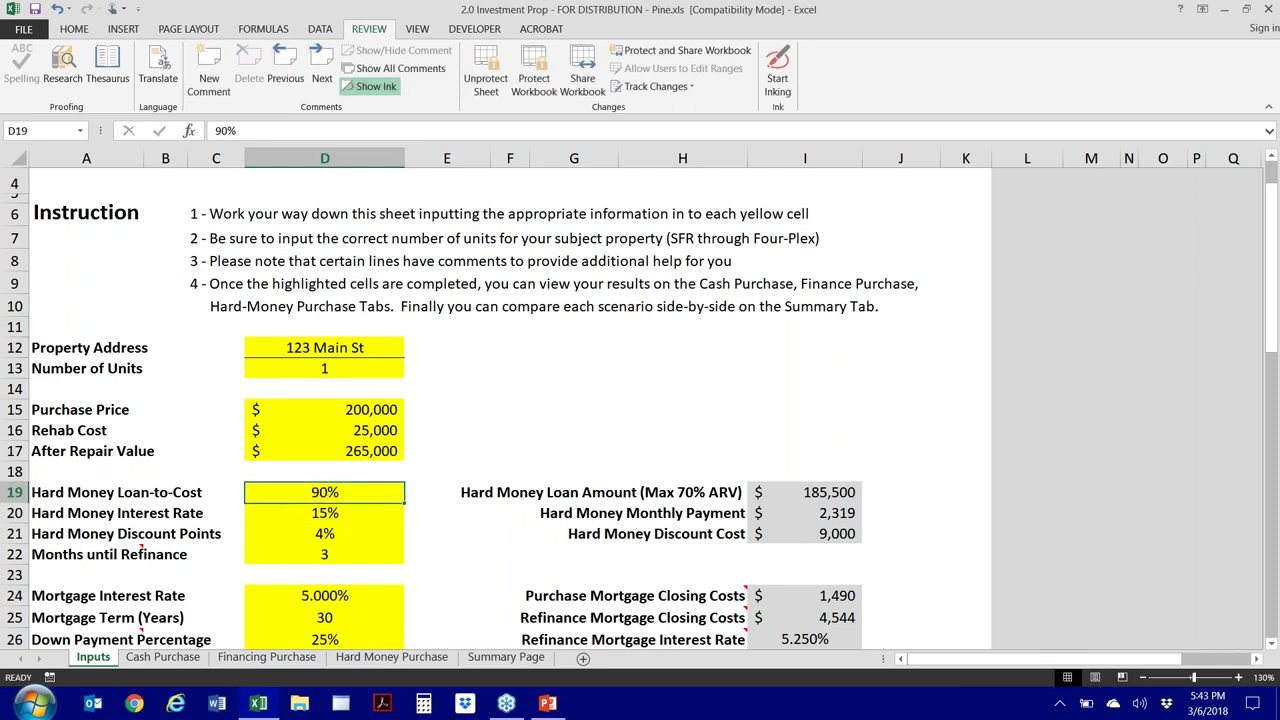
{"action": "type", "text": "75"}
{"action": "key", "text": "Return"}
{"action": "key", "text": "Up"}
{"action": "type", "text": "100"}
{"action": "key", "text": "Return"}
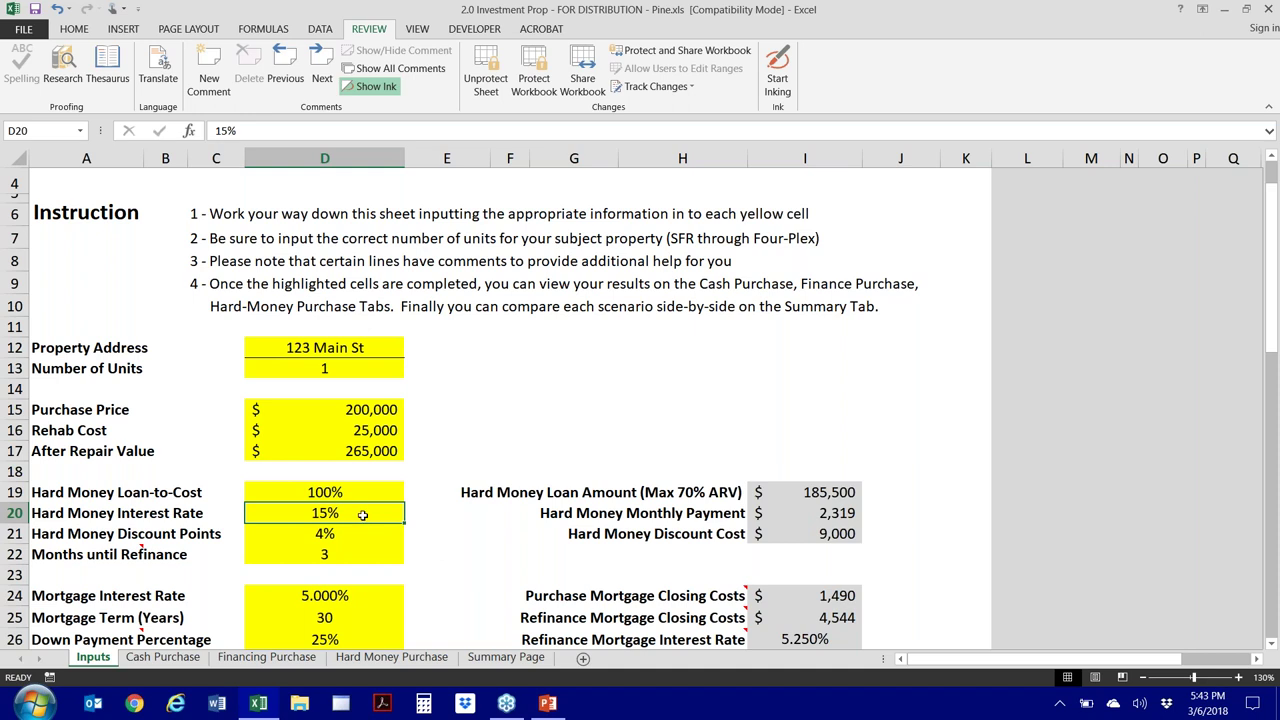
Set the Hard Money Interest Rate to 12.9%
{"action": "type", "text": "12.9"}
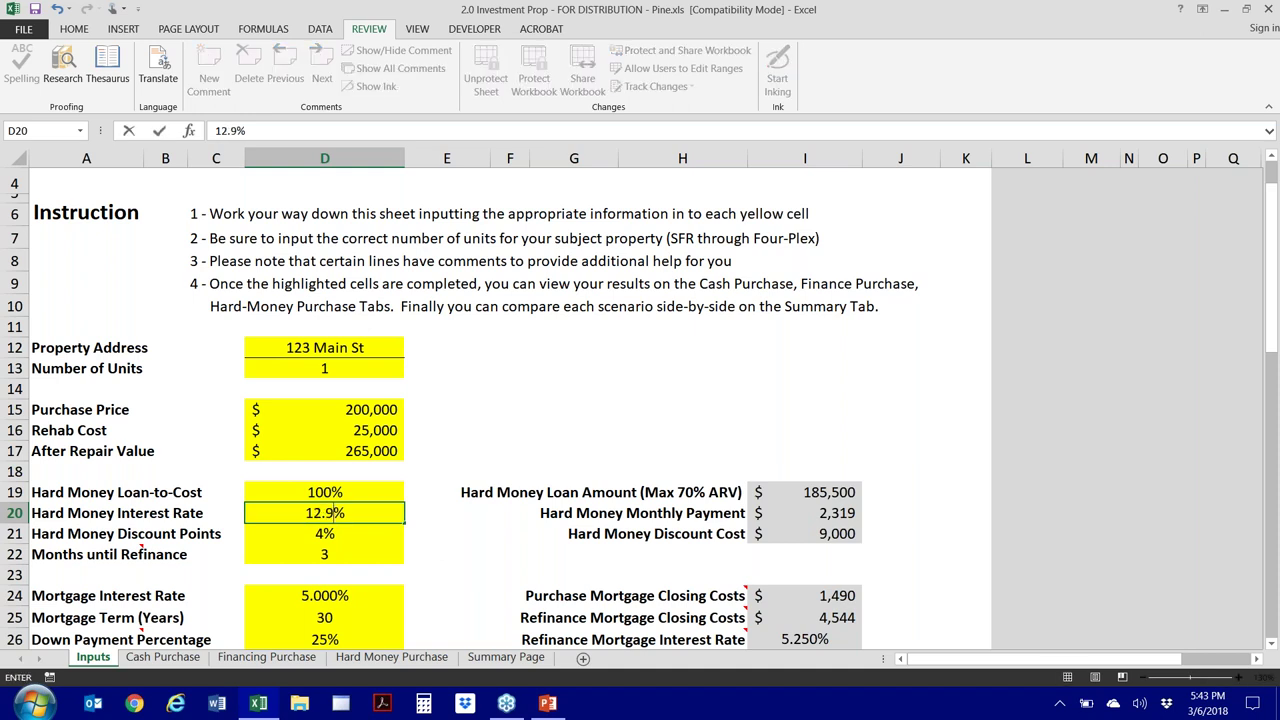
{"action": "key", "text": "Return"}
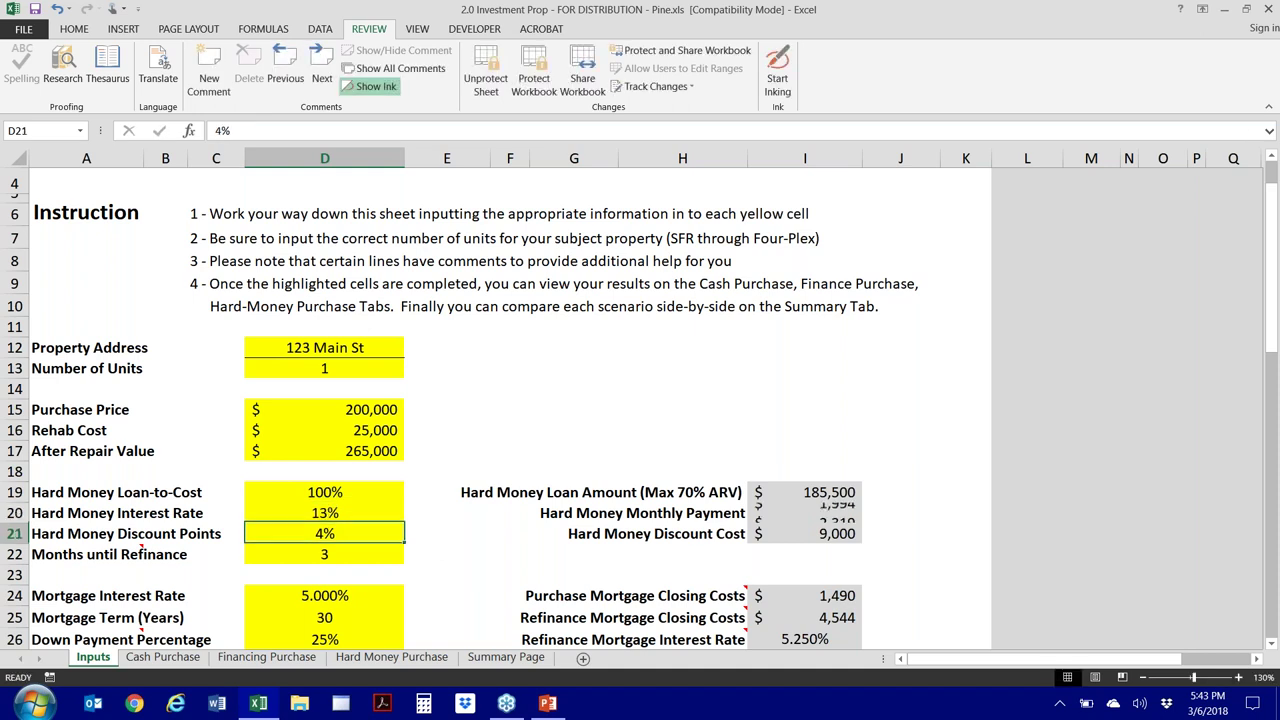
{"action": "key", "text": "Up"}
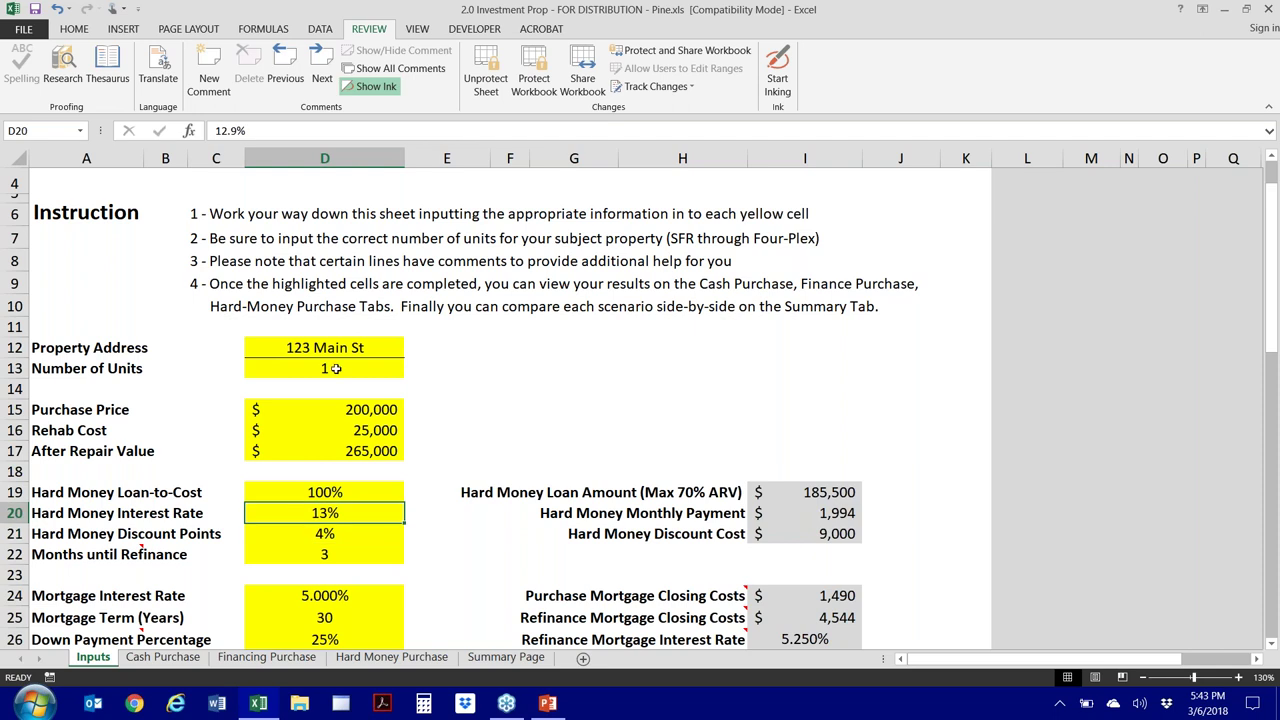
{"action": "left_click", "coordinate": [80, 29]}
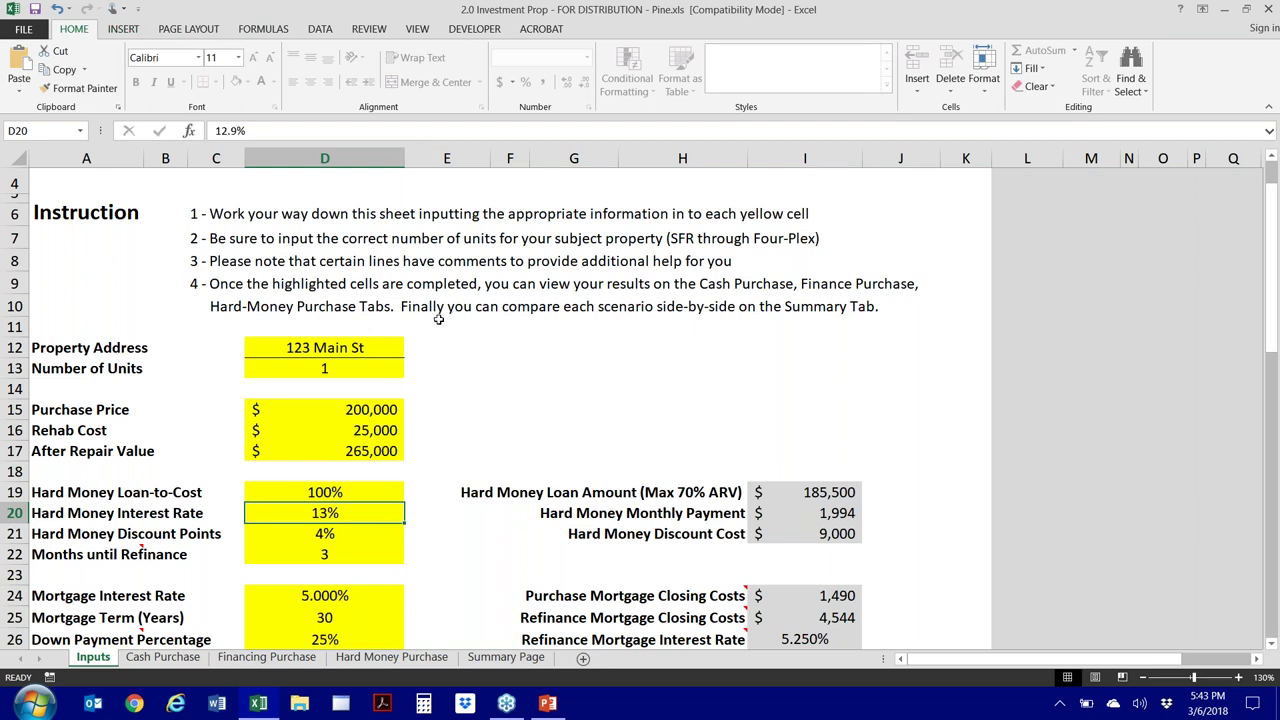
{"action": "type", "text": "12.9"}
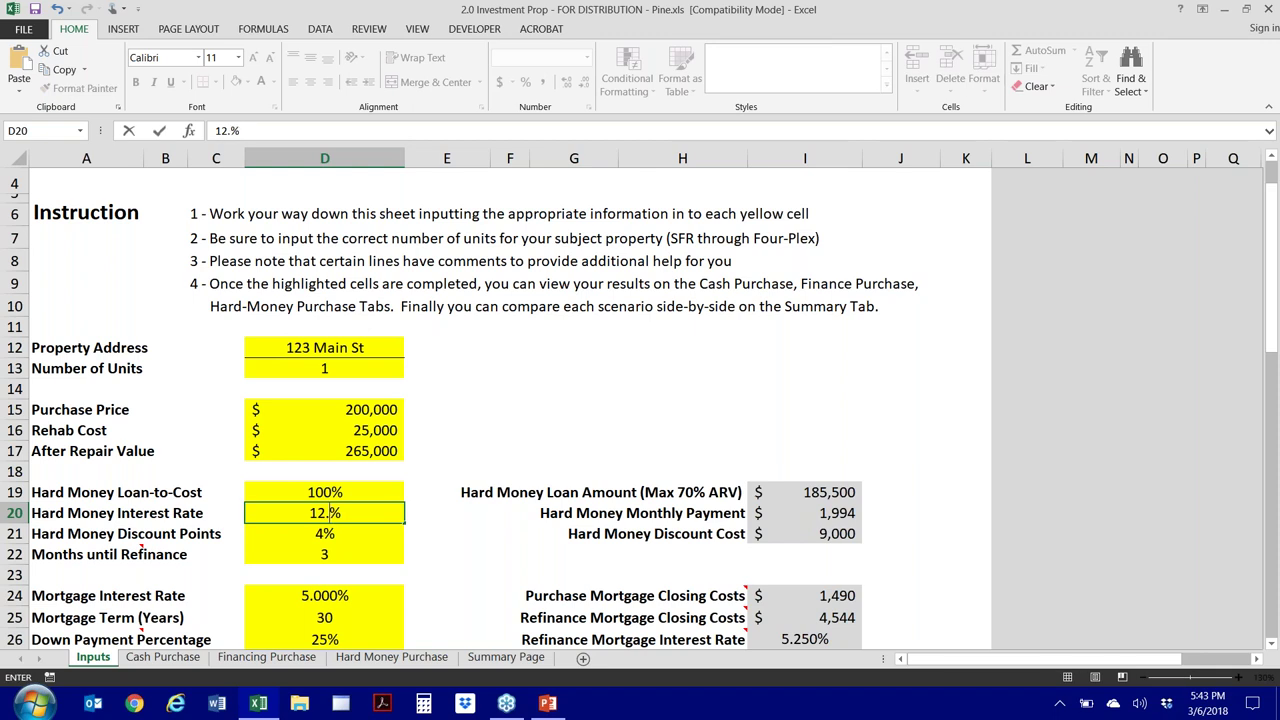
{"action": "key", "text": "Return"}
{"action": "key", "text": "Up"}
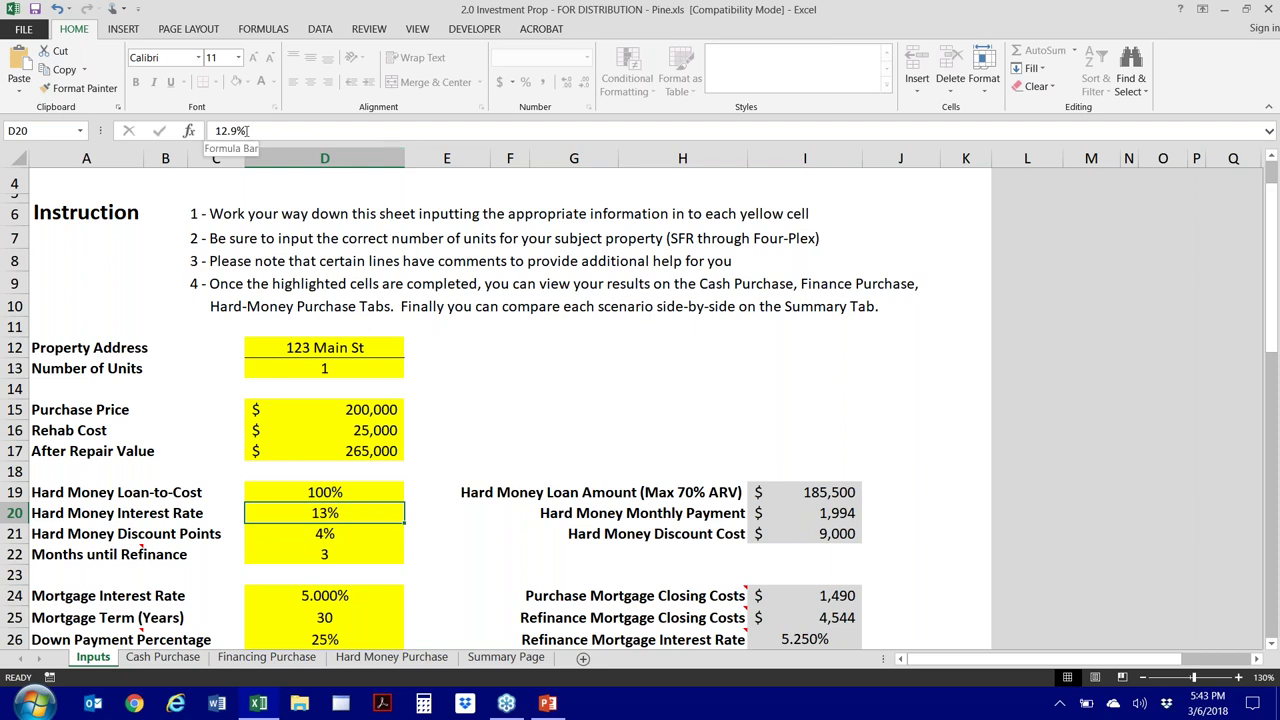
Go over the Hard Money Discount Points and enter 3 for Months until Refinance
{"action": "left_click", "coordinate": [345, 535]}
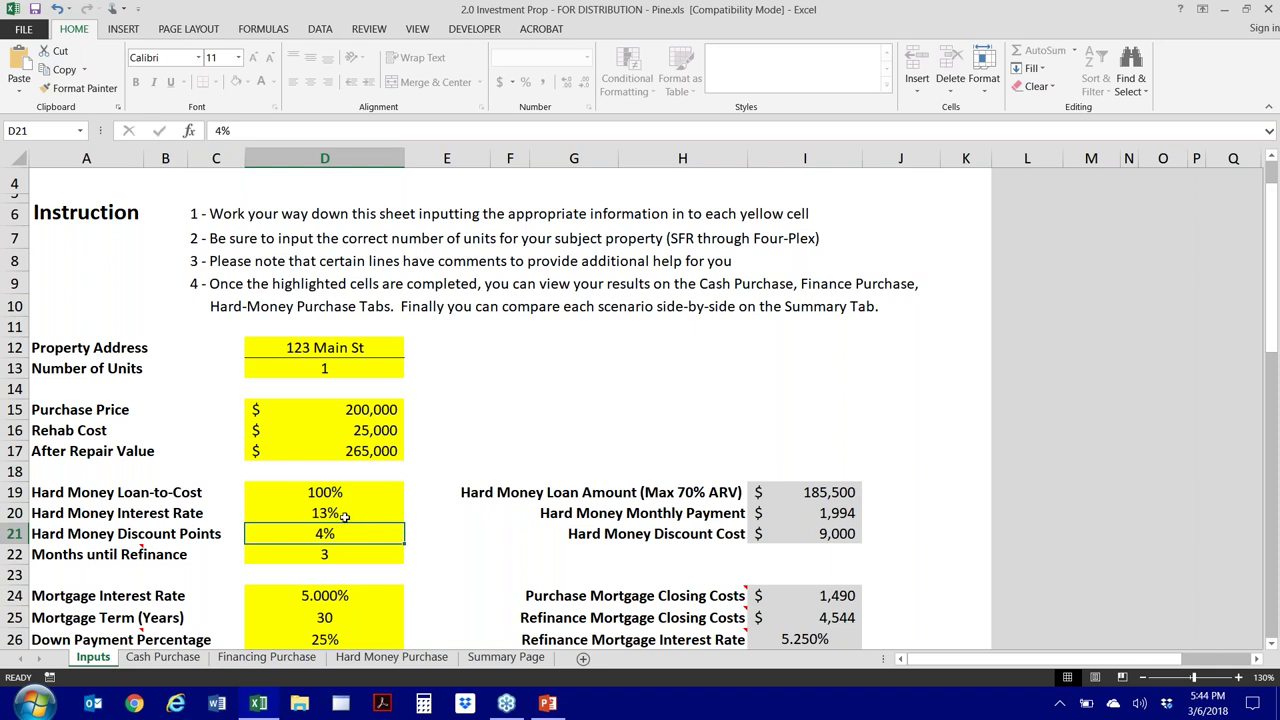
{"action": "left_click", "coordinate": [357, 554]}
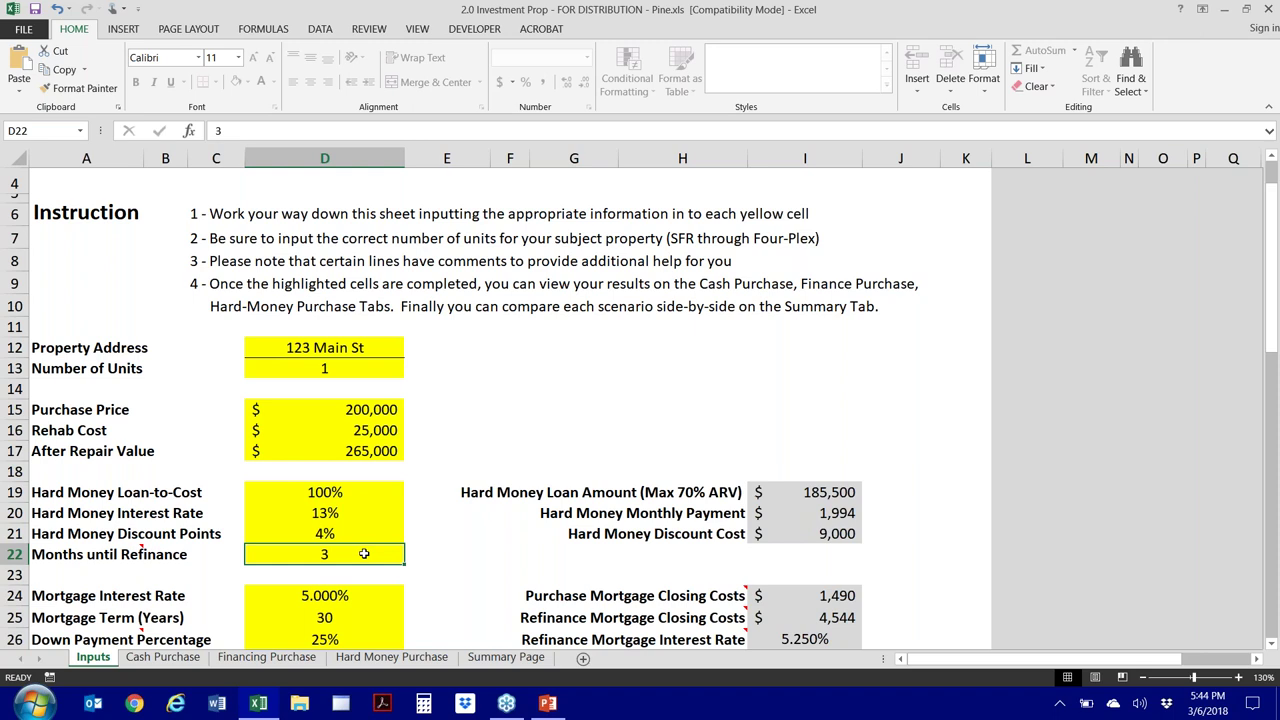
{"action": "key", "text": "Return"}
{"action": "key", "text": "ctrl+z"}
{"action": "type", "text": "3"}
{"action": "key", "text": "Return"}
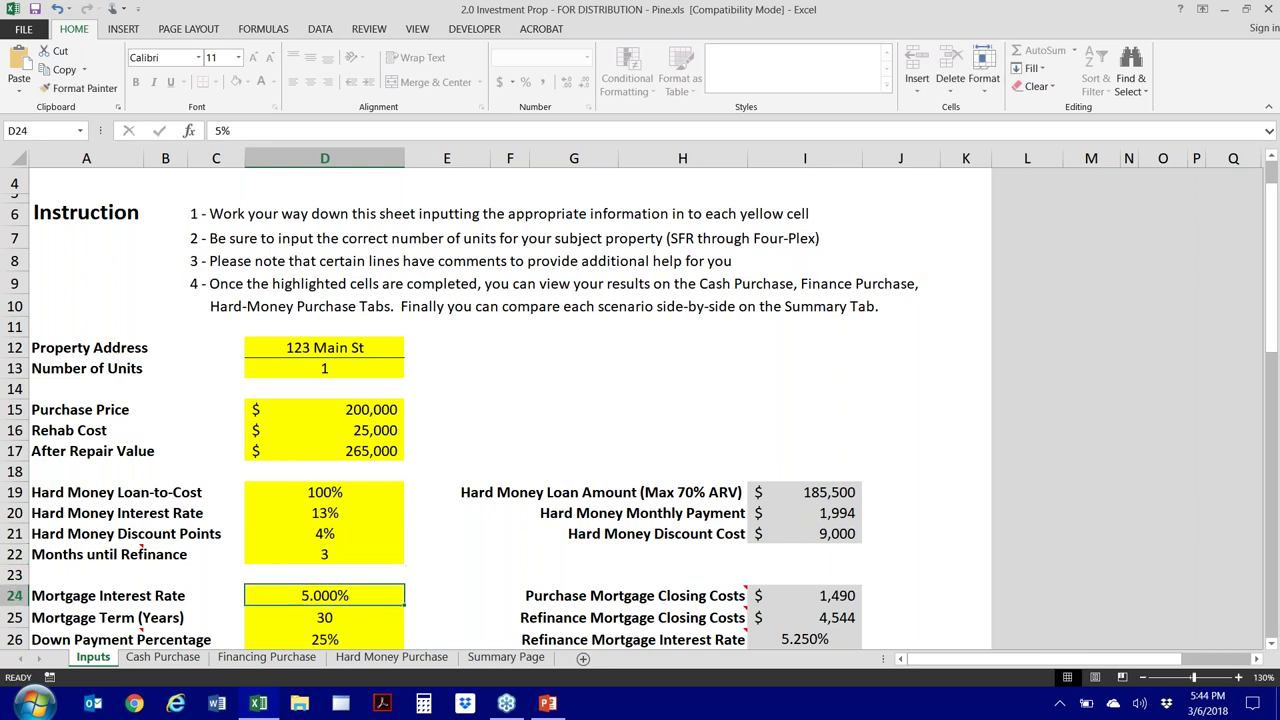
Set the Mortgage Interest Rate to 5.250%
{"action": "scroll", "coordinate": [365, 552], "scroll_direction": "down", "scroll_amount": 2}
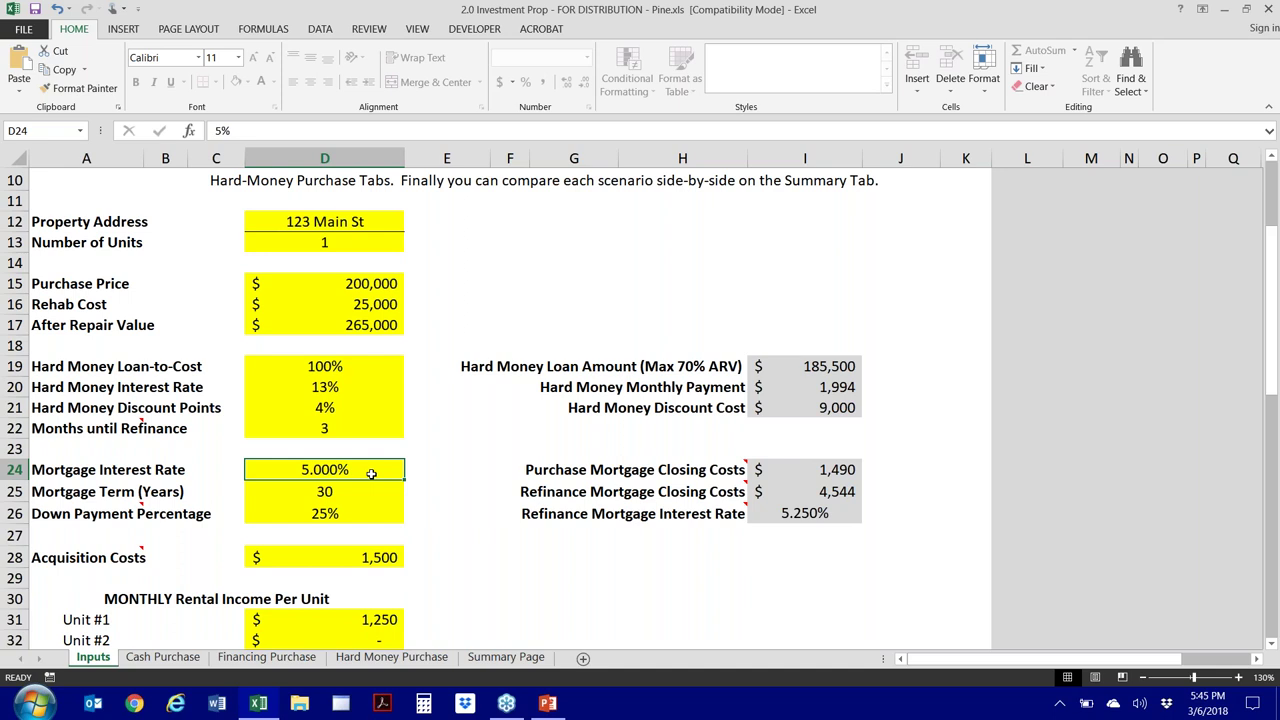
{"action": "type", "text": "5.250"}
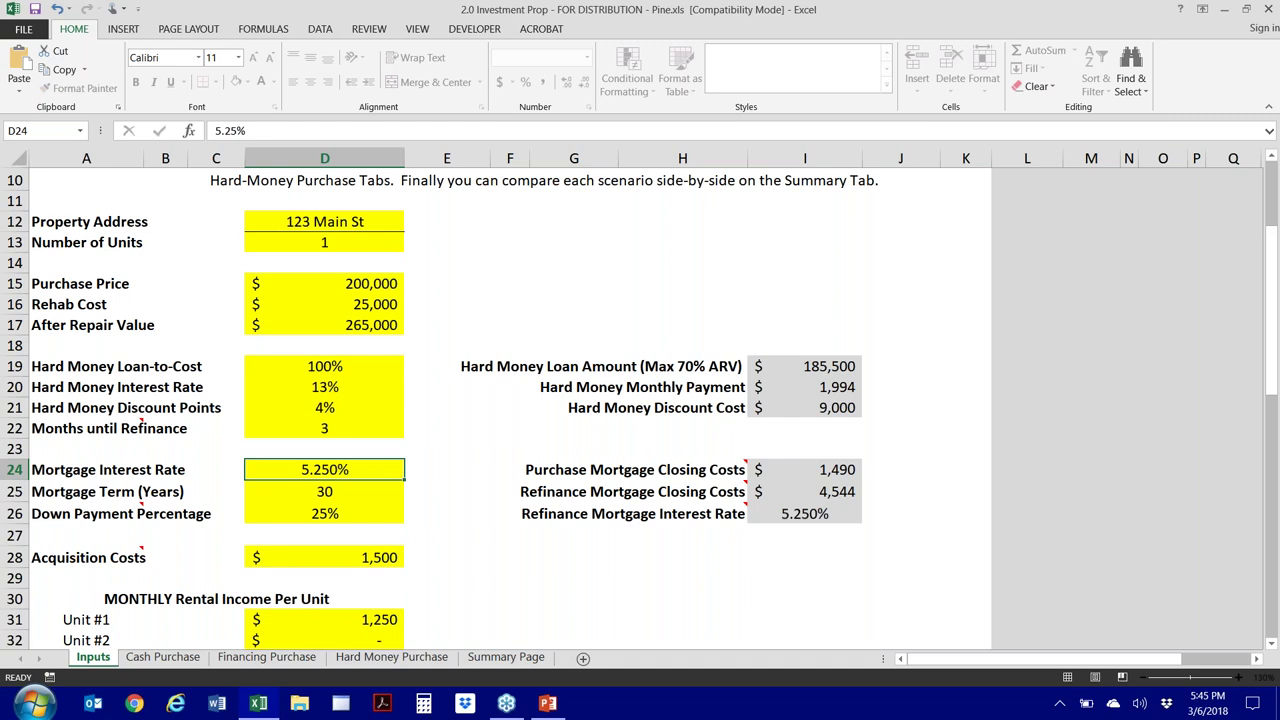
{"action": "key", "text": "Return"}
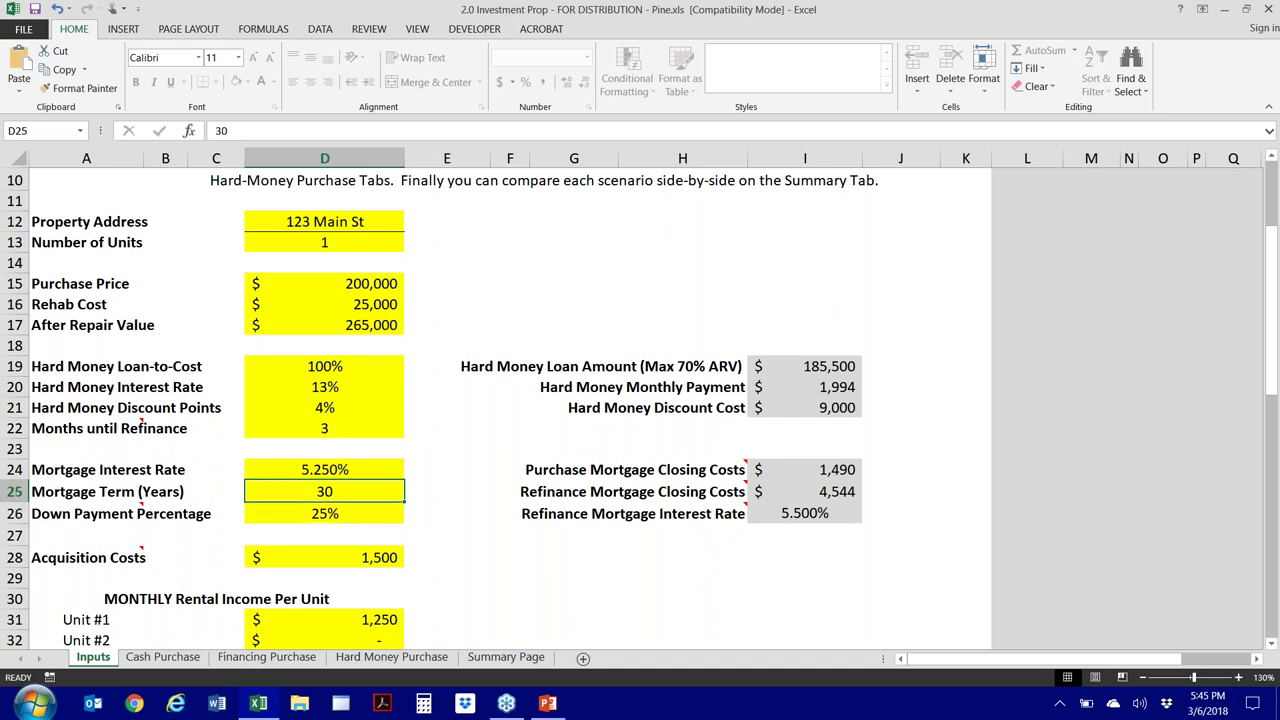
Try Mortgage Term values of 15 and 20 years
{"action": "type", "text": "15"}
{"action": "key", "text": "Return"}
{"action": "key", "text": "Up"}
{"action": "type", "text": "20"}
{"action": "key", "text": "Return"}
Set the Mortgage Term to 30 years and the Down Payment Percentage to 25%
{"action": "key", "text": "Up"}
{"action": "type", "text": "30"}
{"action": "key", "text": "Return"}
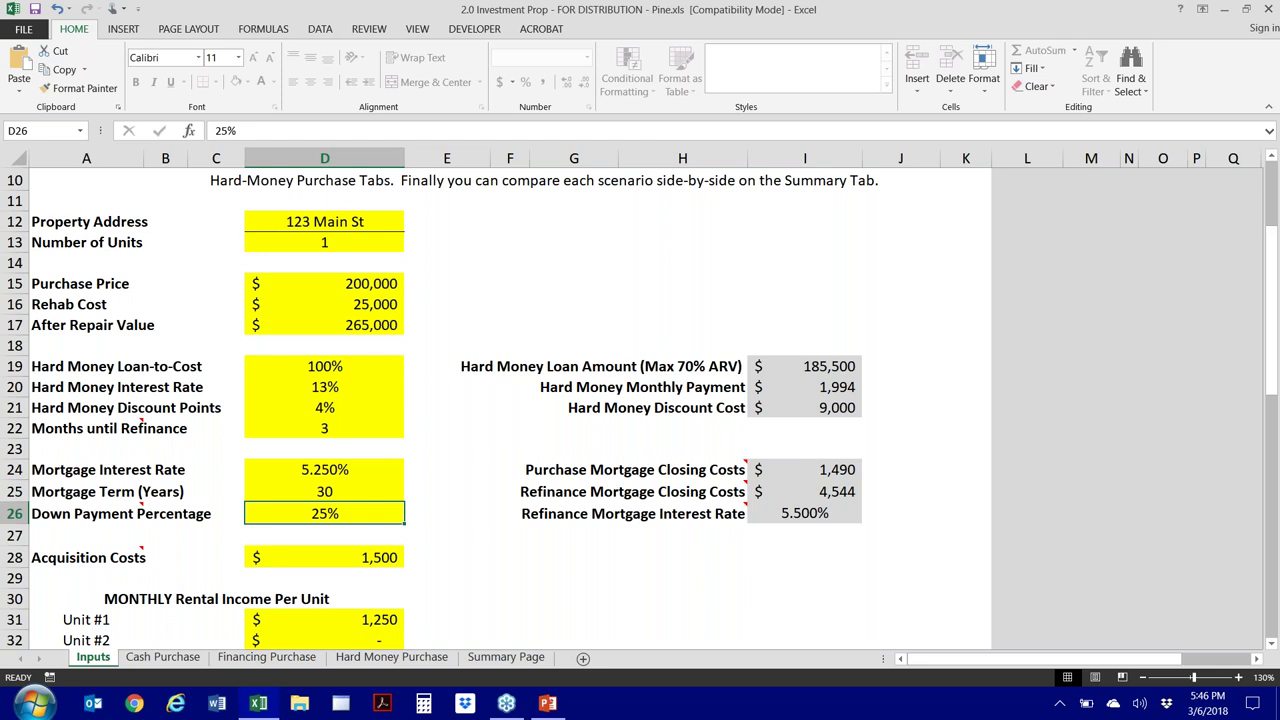
{"action": "type", "text": "25"}
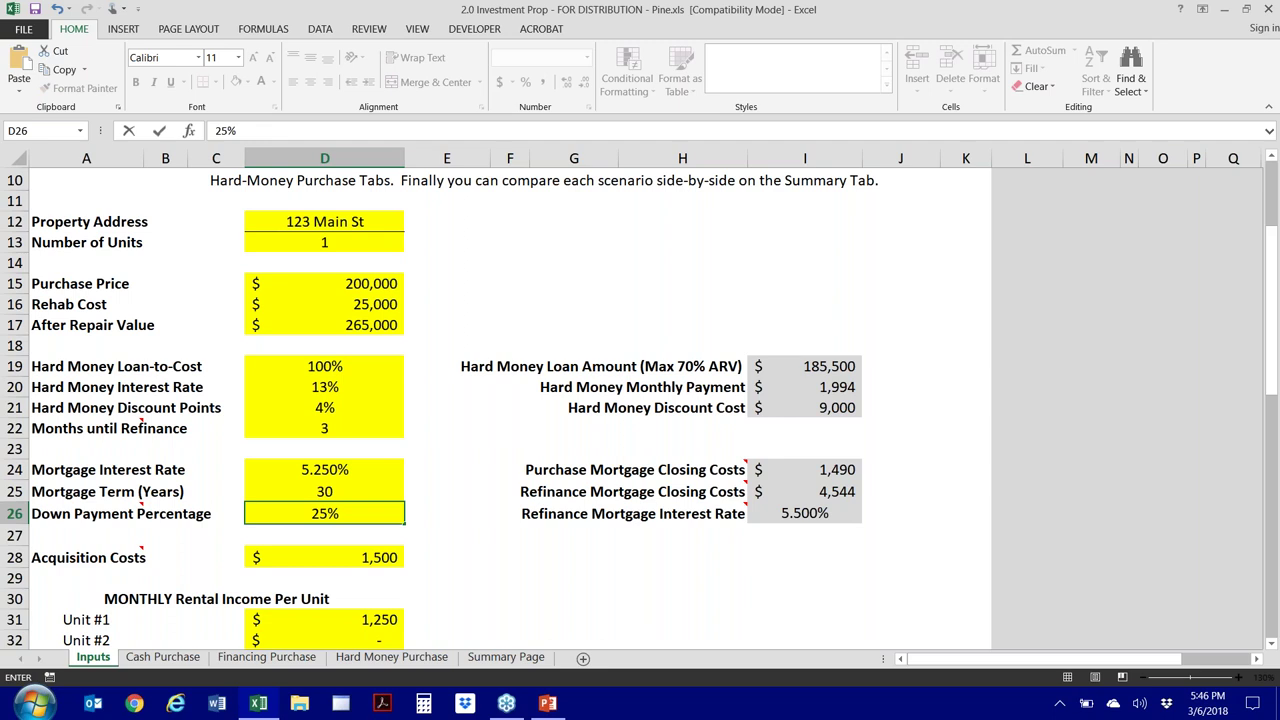
{"action": "key", "text": "Return"}
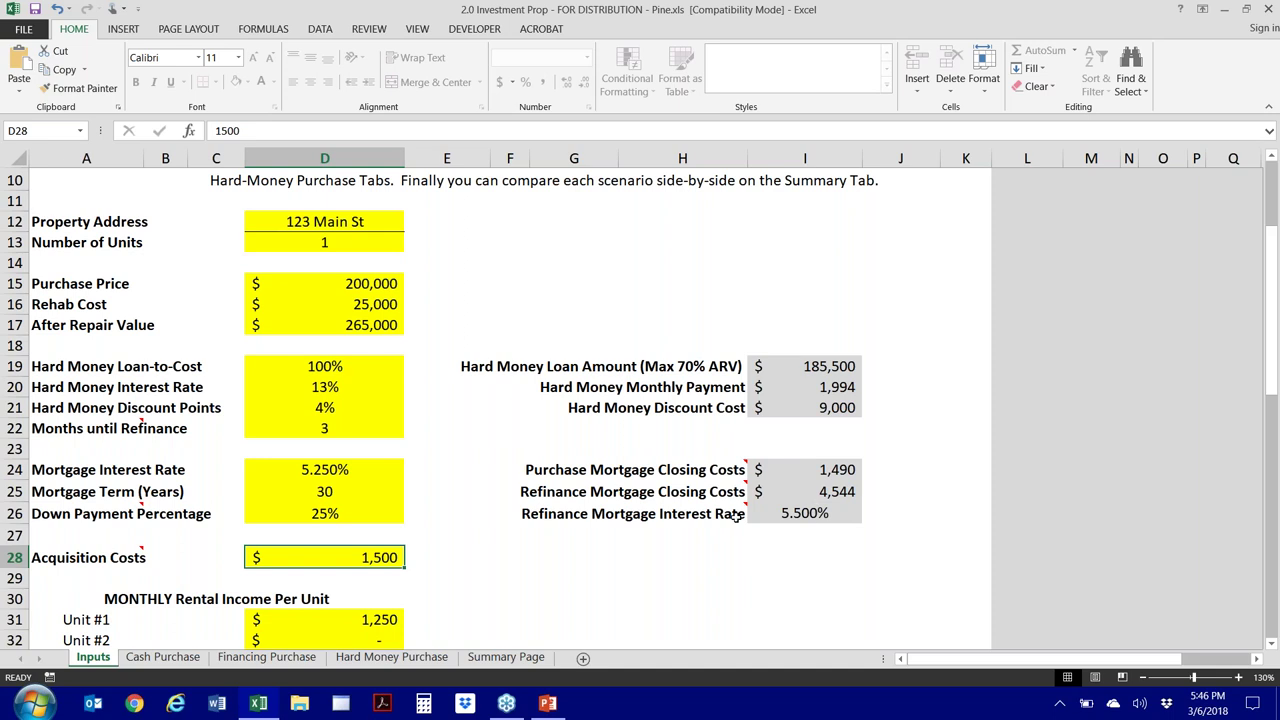
Try a Mortgage Interest Rate of 5.0% and return it to 5.25%
{"action": "left_click", "coordinate": [349, 470]}
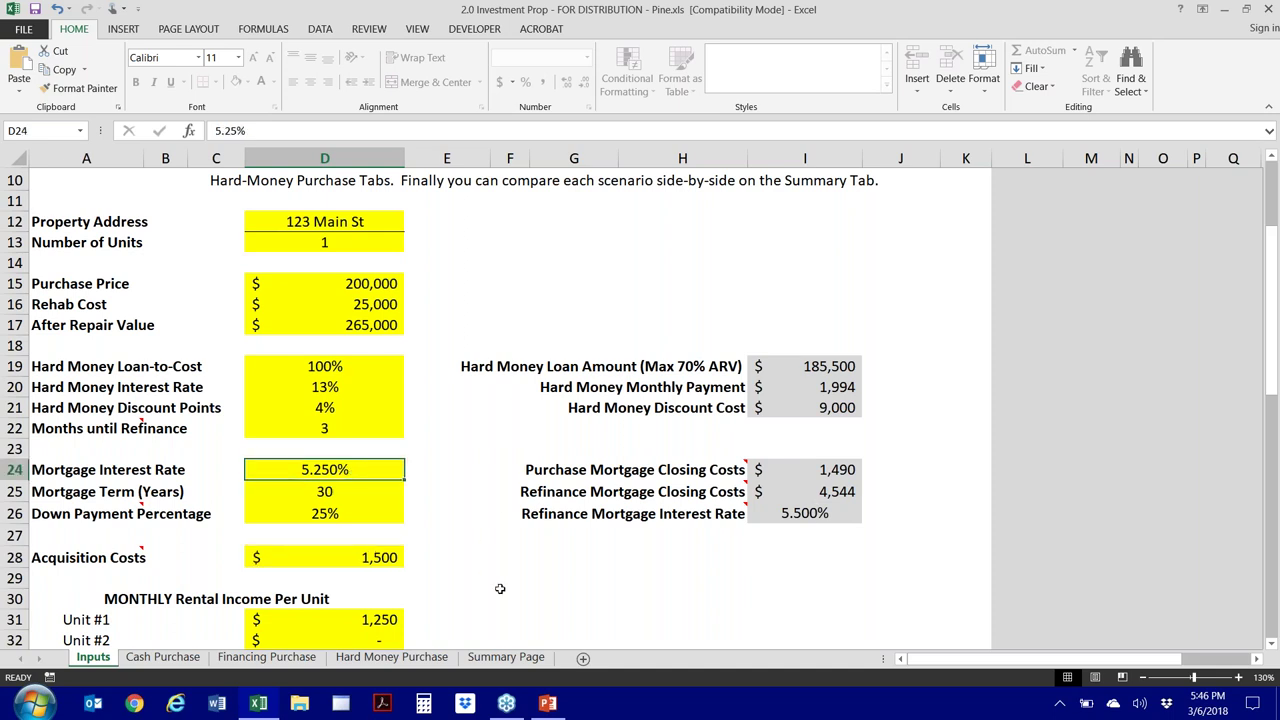
{"action": "type", "text": "5.0"}
{"action": "key", "text": "Return"}
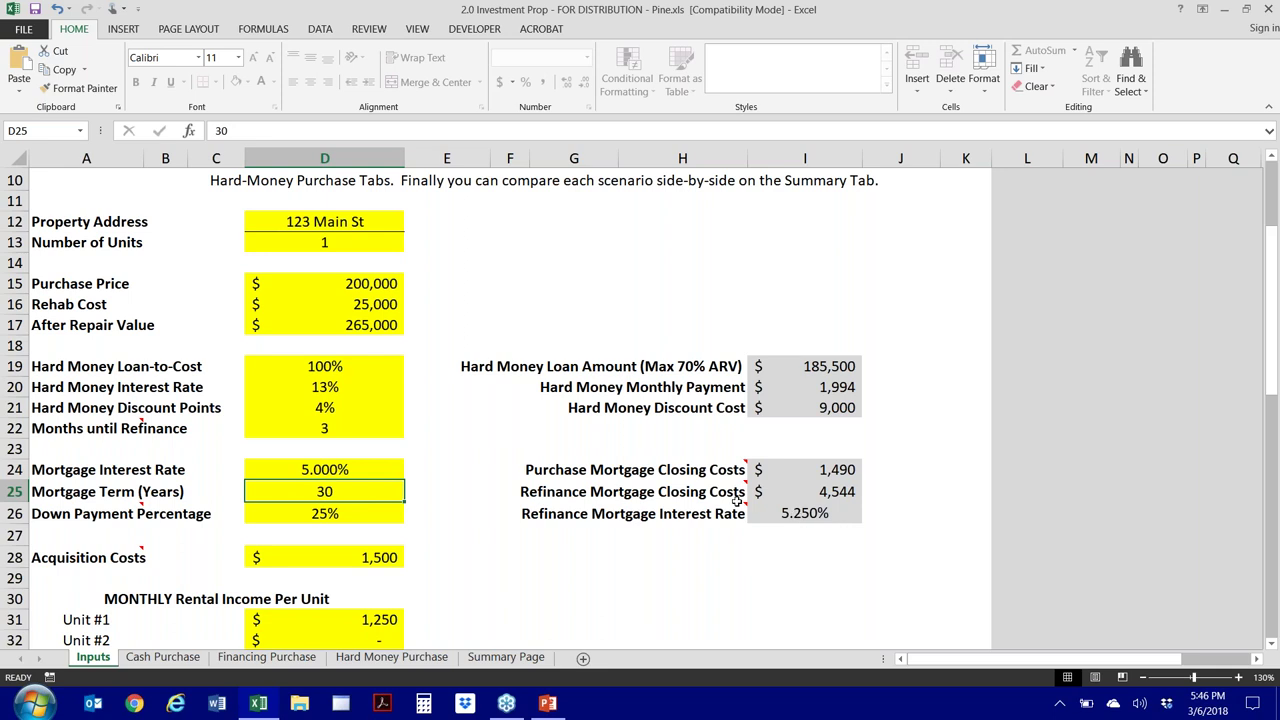
{"action": "left_click", "coordinate": [374, 469]}
{"action": "type", "text": "5.25"}
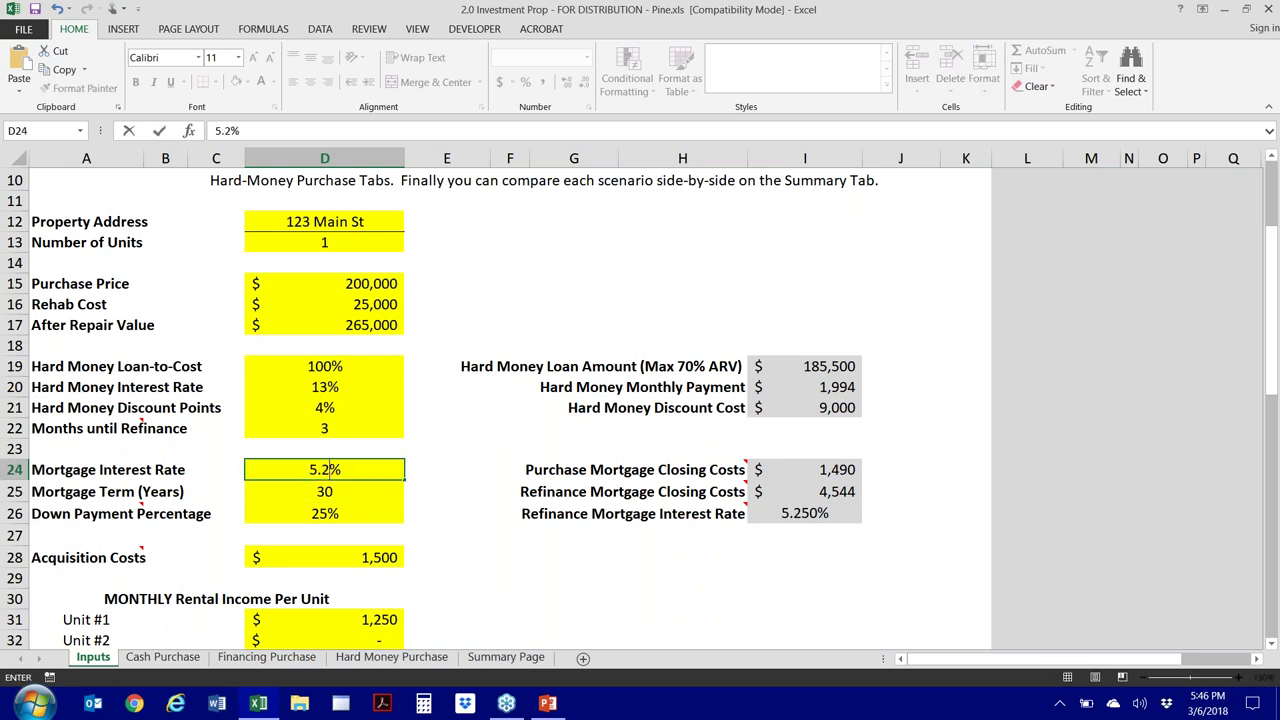
{"action": "key", "text": "Return"}
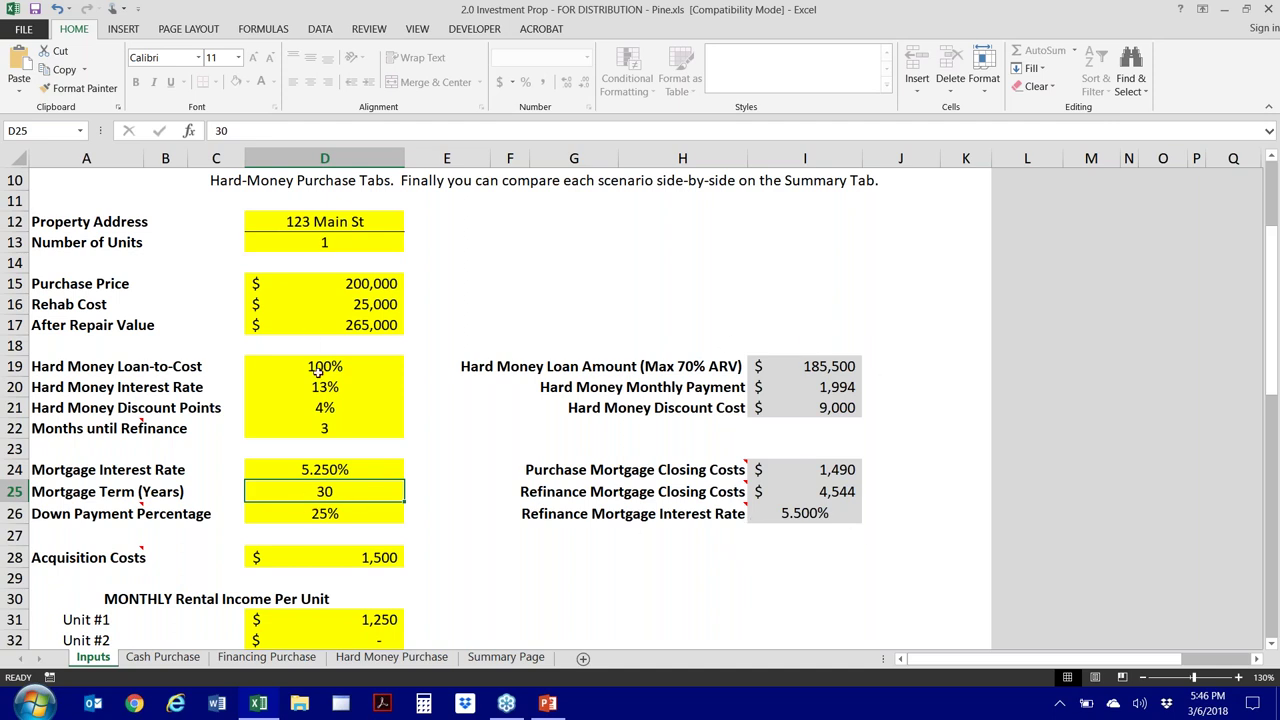
Read the comment on Acquisition Costs and set the amount to 2,200
{"action": "left_click", "coordinate": [331, 556]}
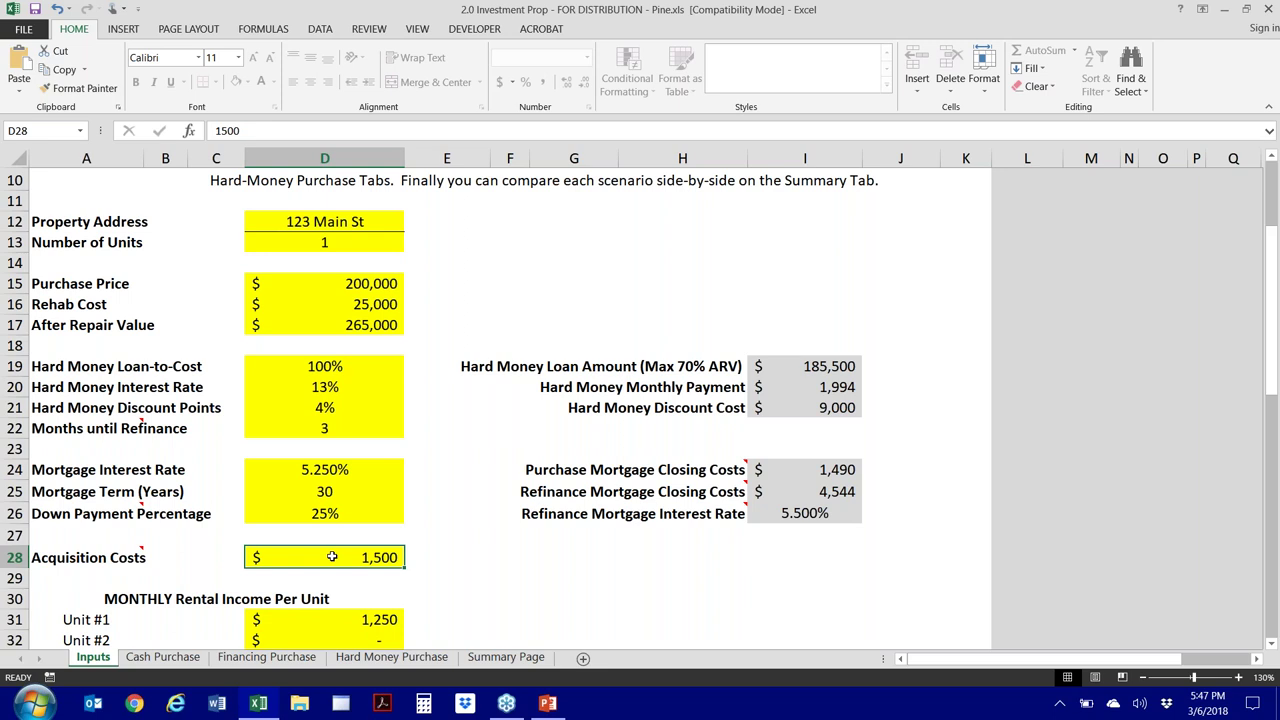
{"action": "mouse_move", "coordinate": [138, 552]}
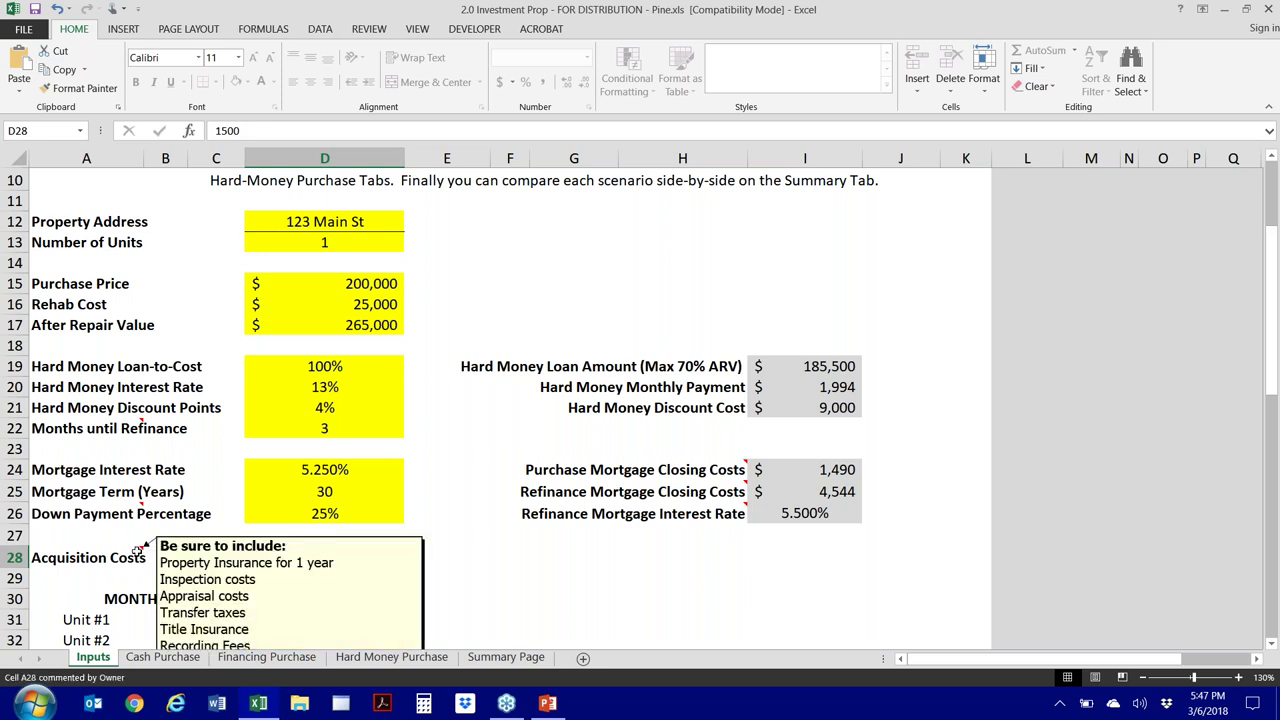
{"action": "scroll", "coordinate": [138, 551], "scroll_direction": "down", "scroll_amount": 1}
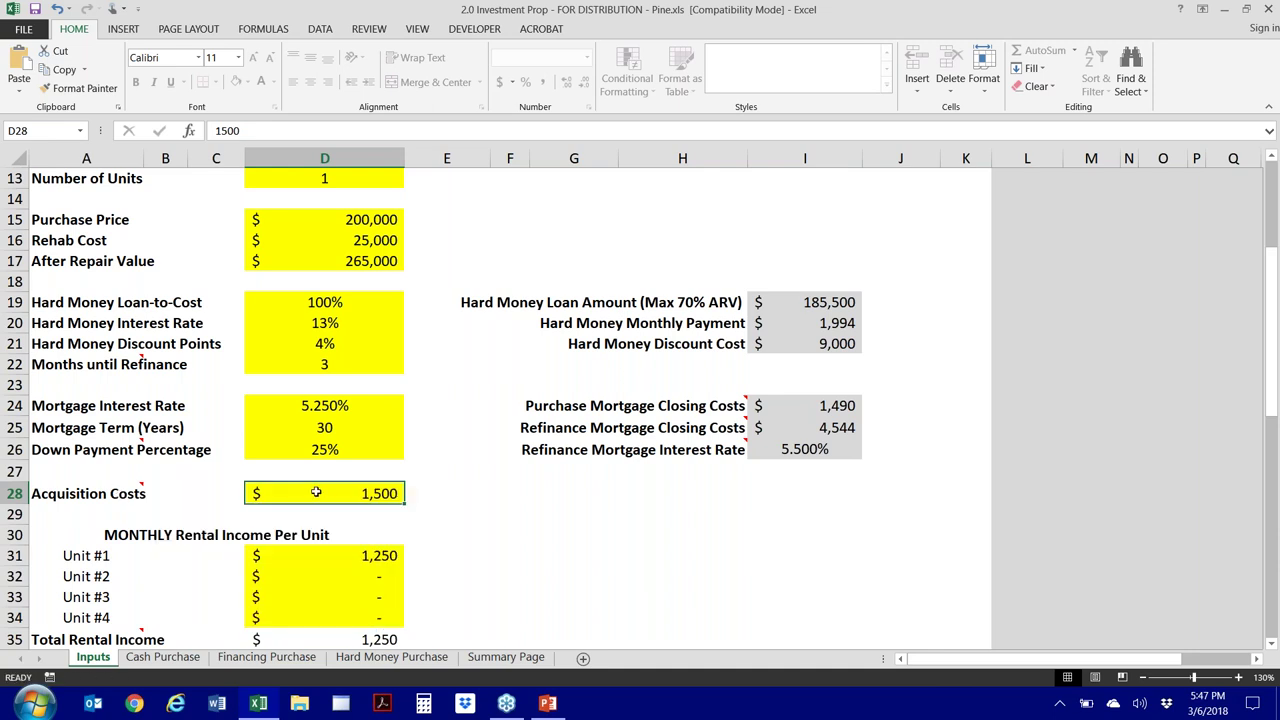
{"action": "type", "text": "2"}
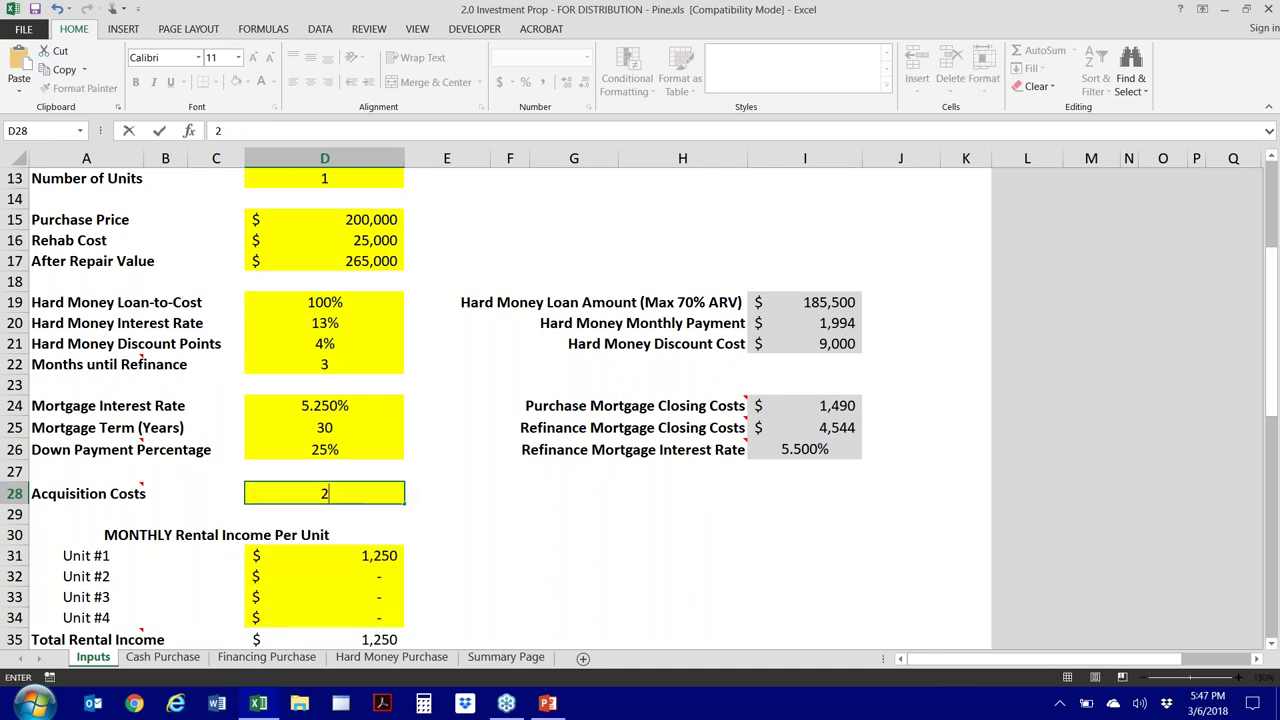
{"action": "type", "text": "000"}
{"action": "key", "text": "Return"}
{"action": "left_click", "coordinate": [324, 493]}
{"action": "type", "text": "2200"}
{"action": "key", "text": "Return"}
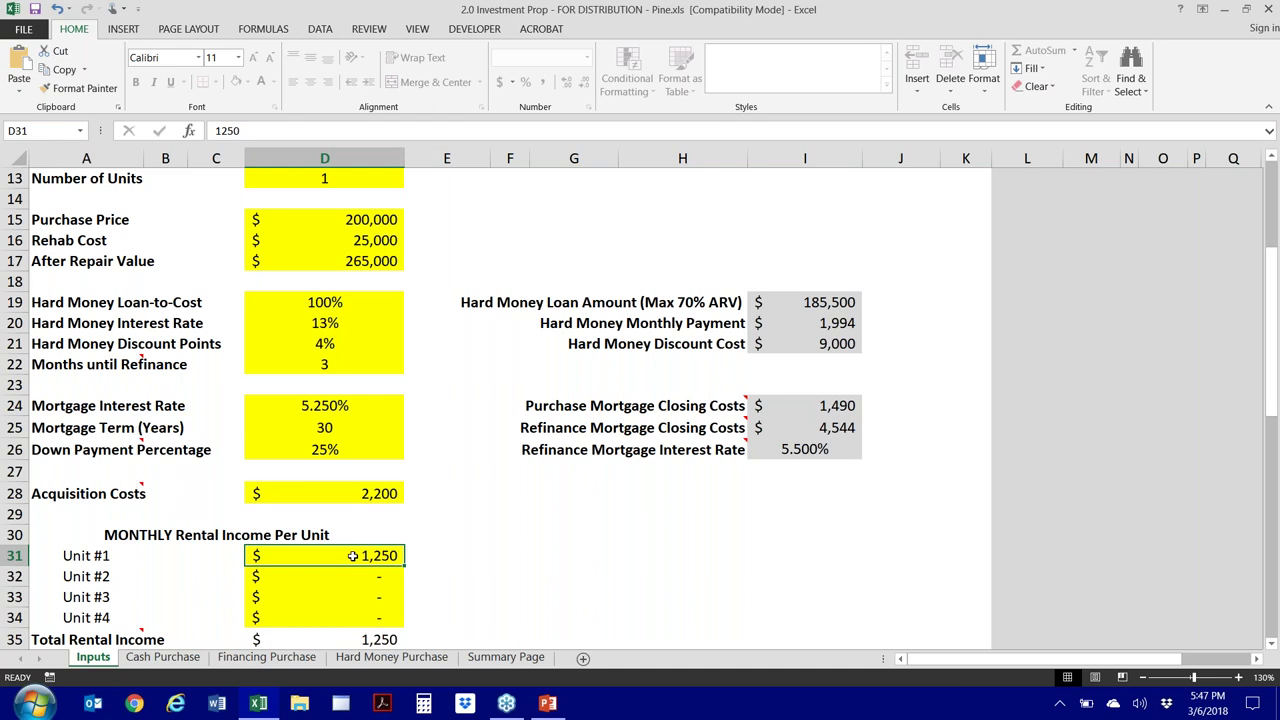
{"action": "left_click", "coordinate": [325, 427]}
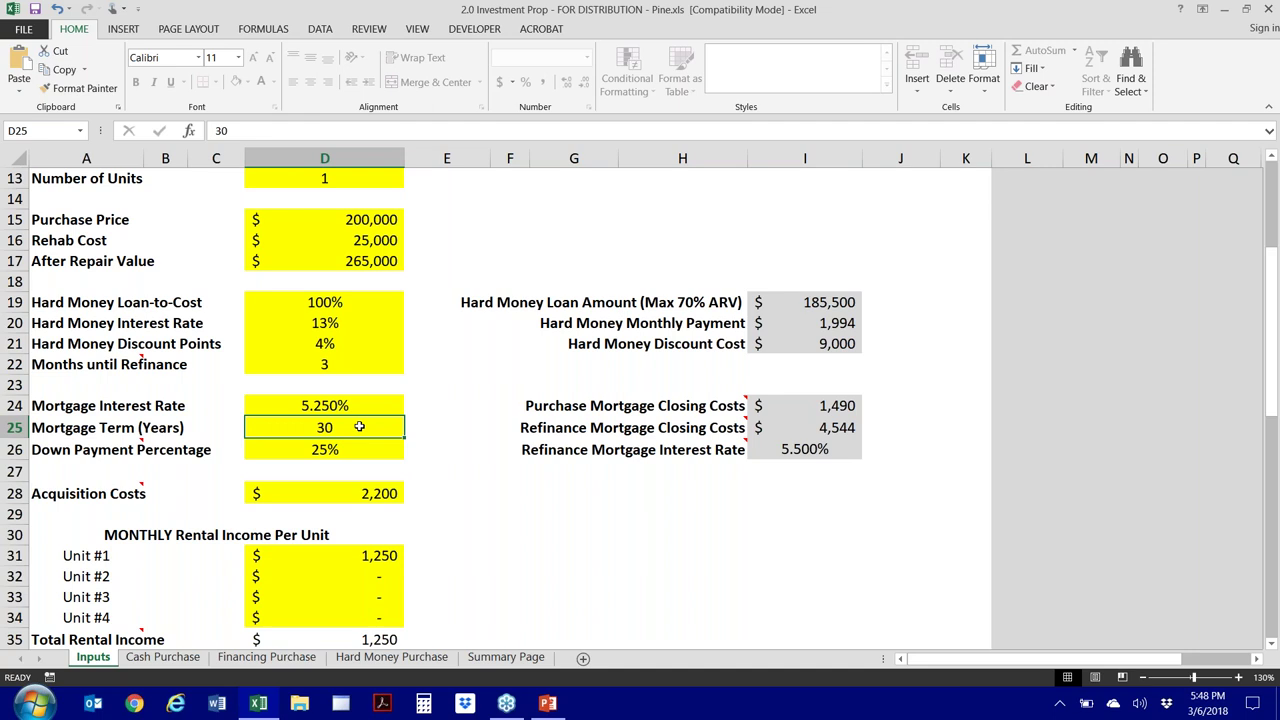
Set the monthly rental income for Unit #1 to 1,650
{"action": "scroll", "coordinate": [359, 427], "scroll_direction": "up", "scroll_amount": 2}
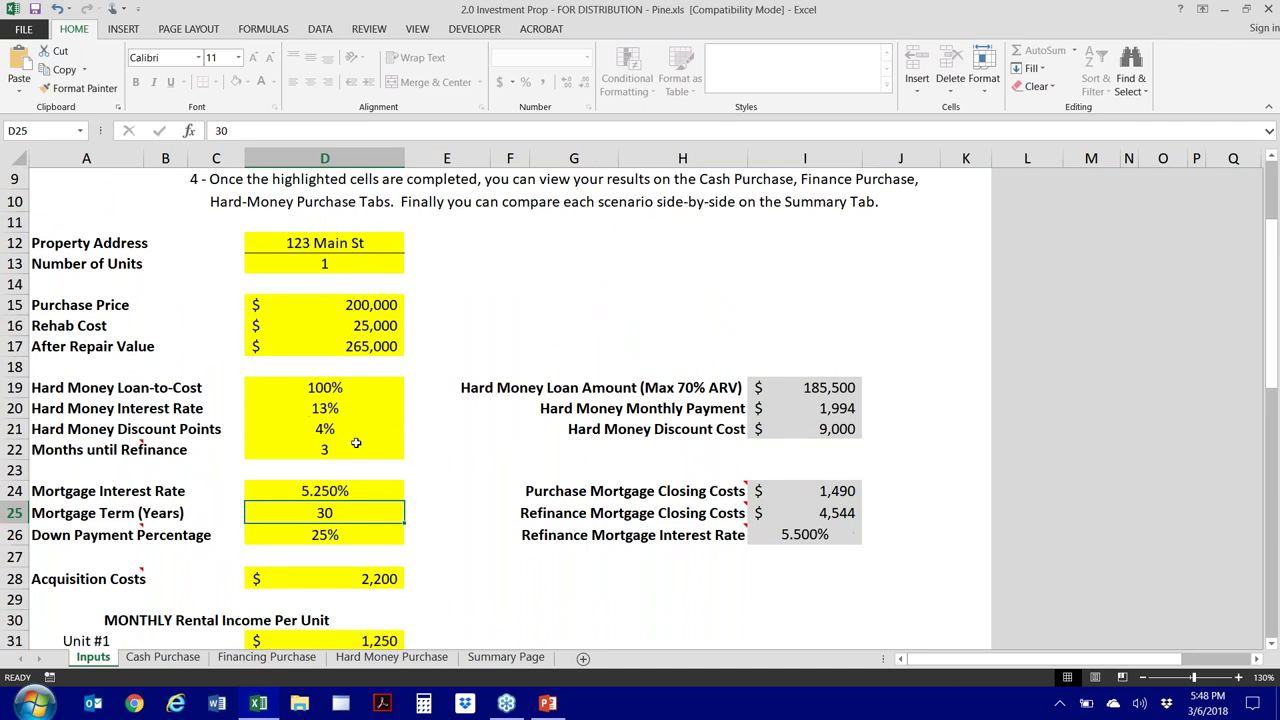
{"action": "scroll", "coordinate": [357, 449], "scroll_direction": "down", "scroll_amount": 2}
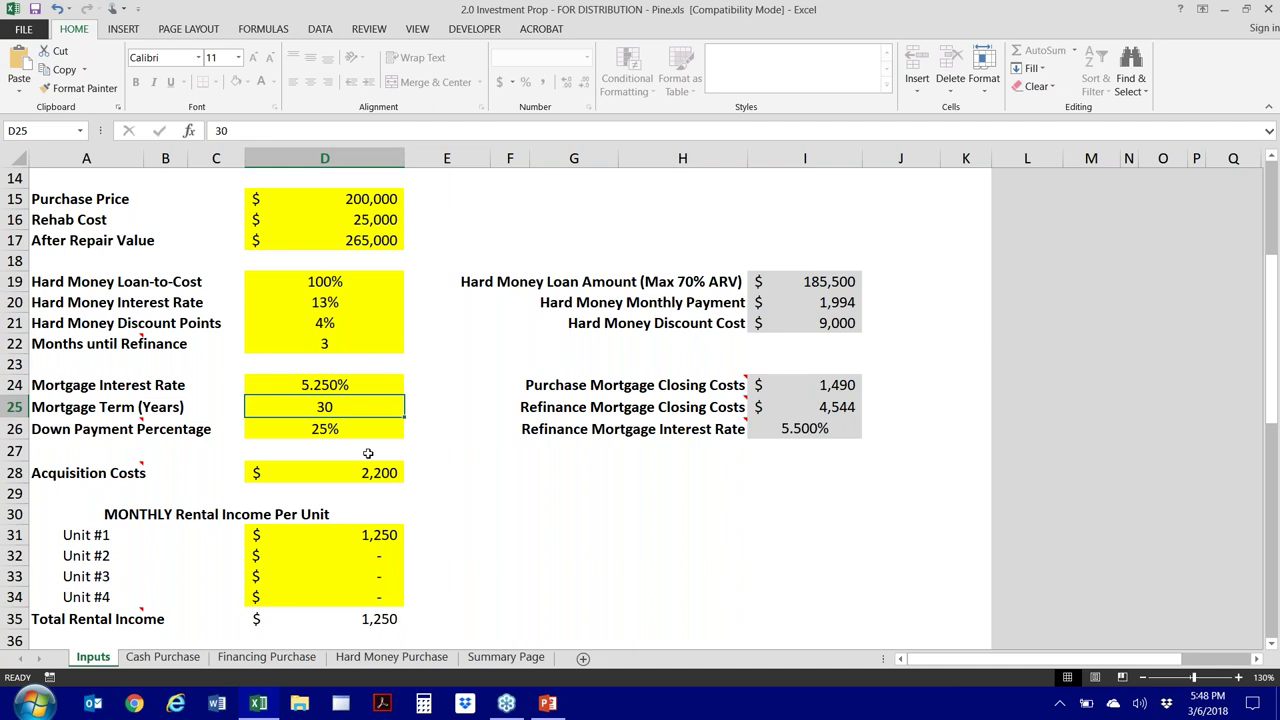
{"action": "scroll", "coordinate": [371, 453], "scroll_direction": "down", "scroll_amount": 2}
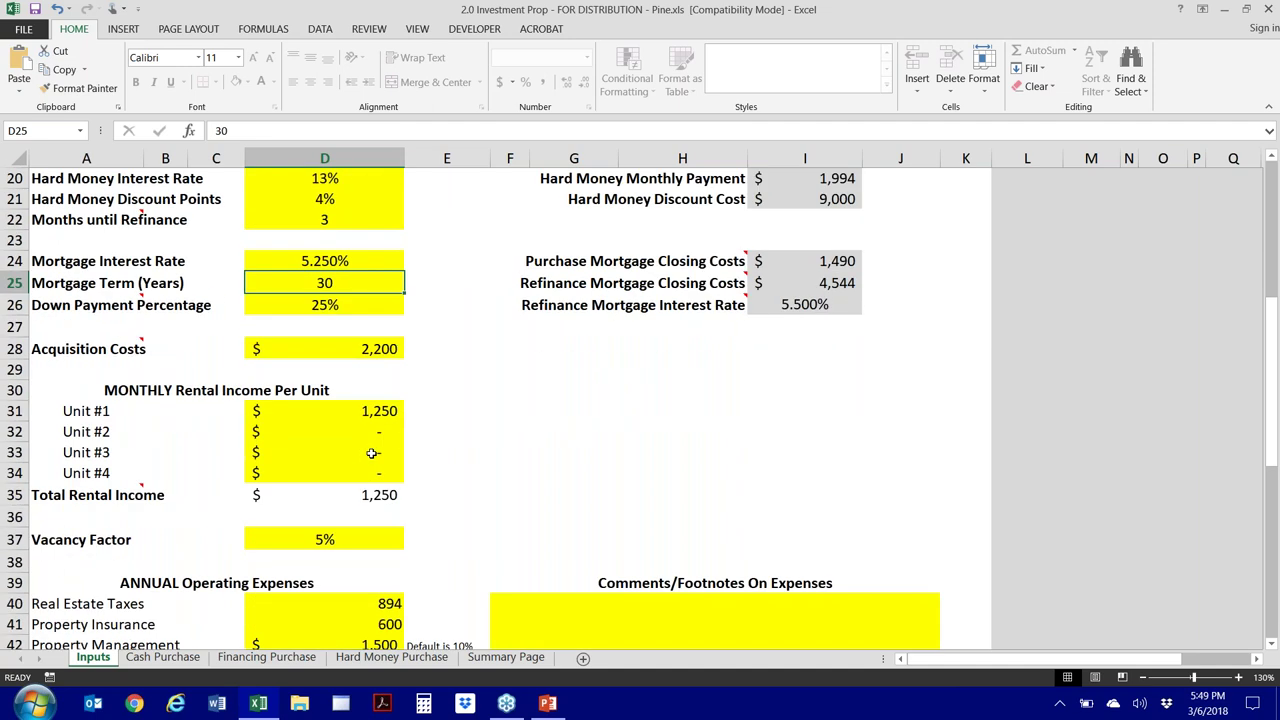
{"action": "scroll", "coordinate": [371, 453], "scroll_direction": "up", "scroll_amount": 2}
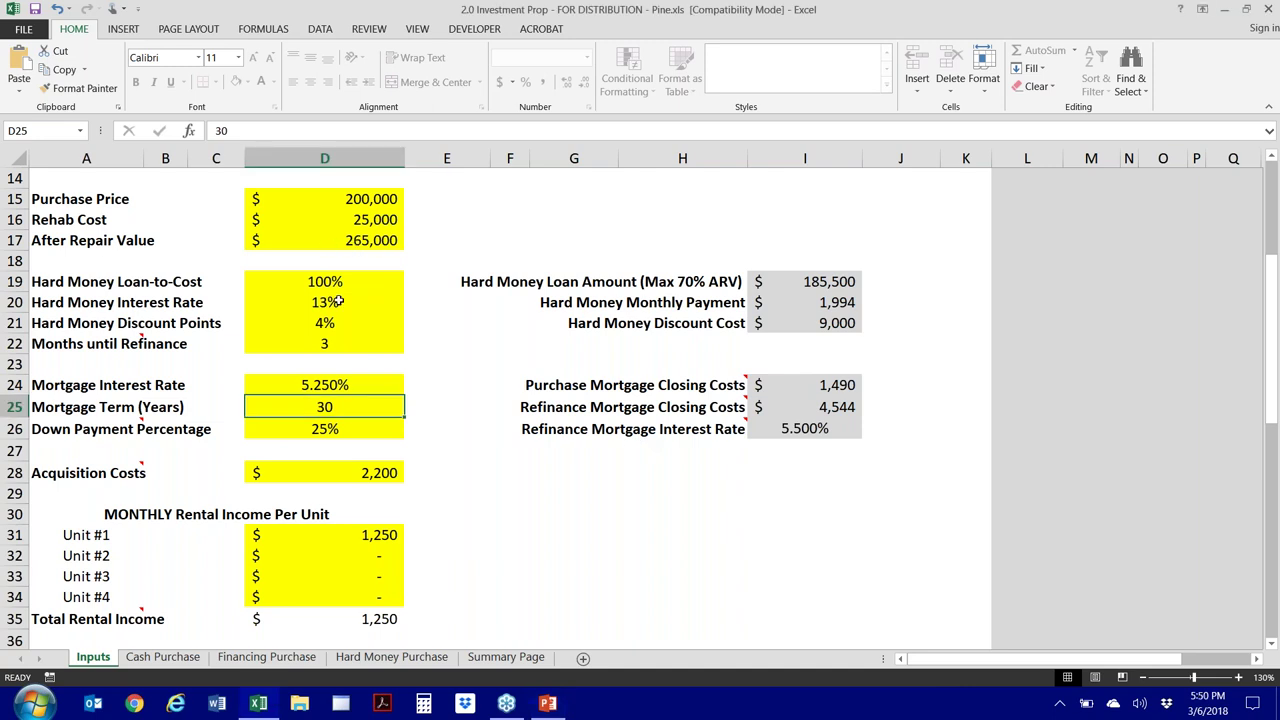
{"action": "left_click", "coordinate": [372, 534]}
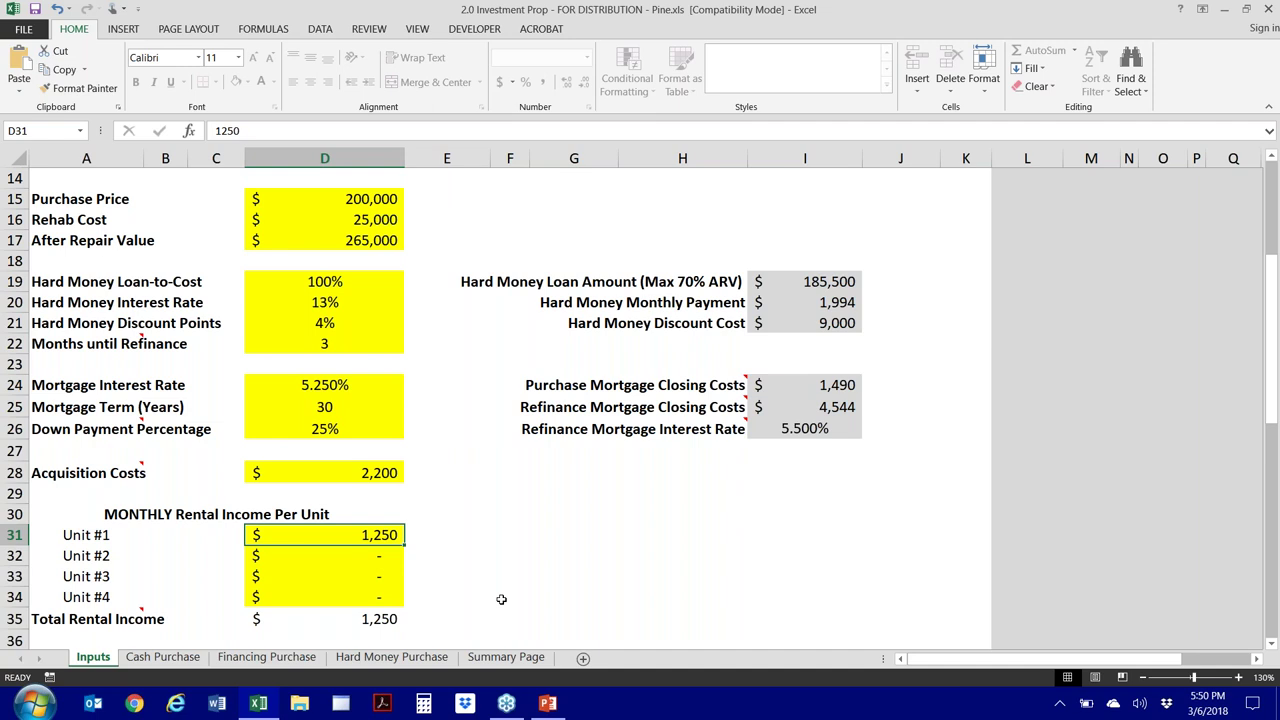
{"action": "type", "text": "1"}
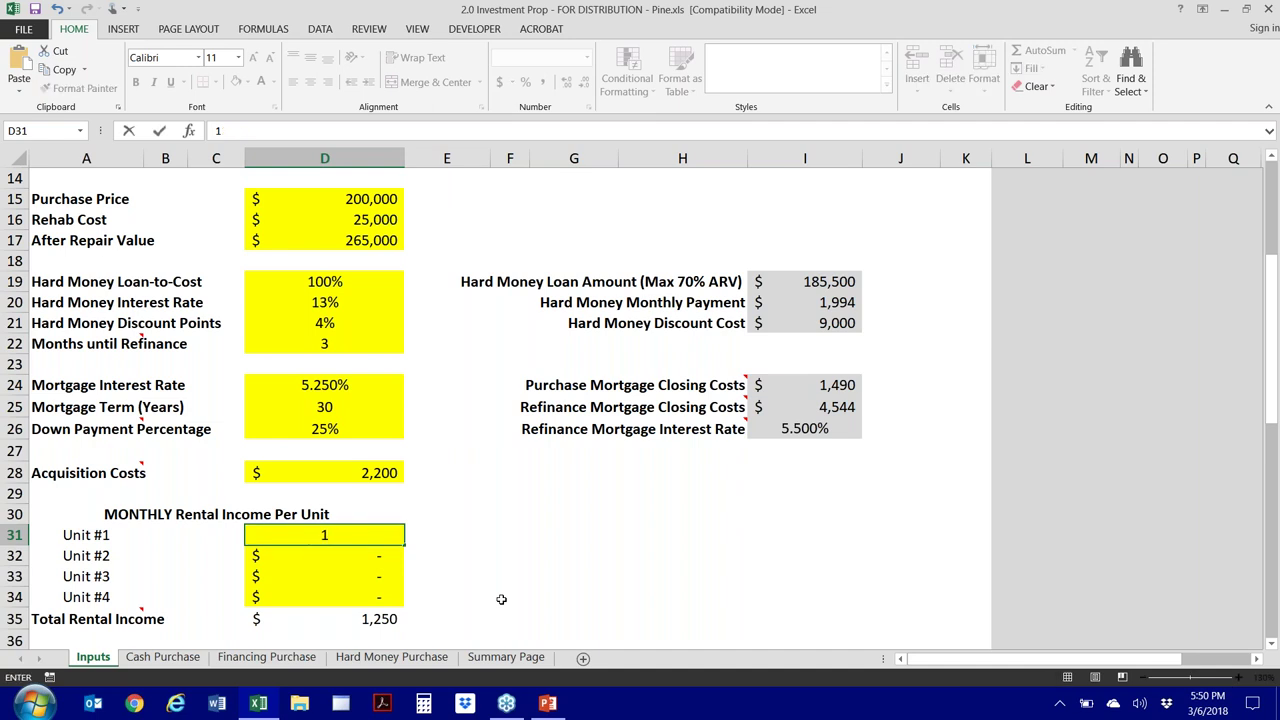
{"action": "type", "text": "650"}
{"action": "key", "text": "Return"}
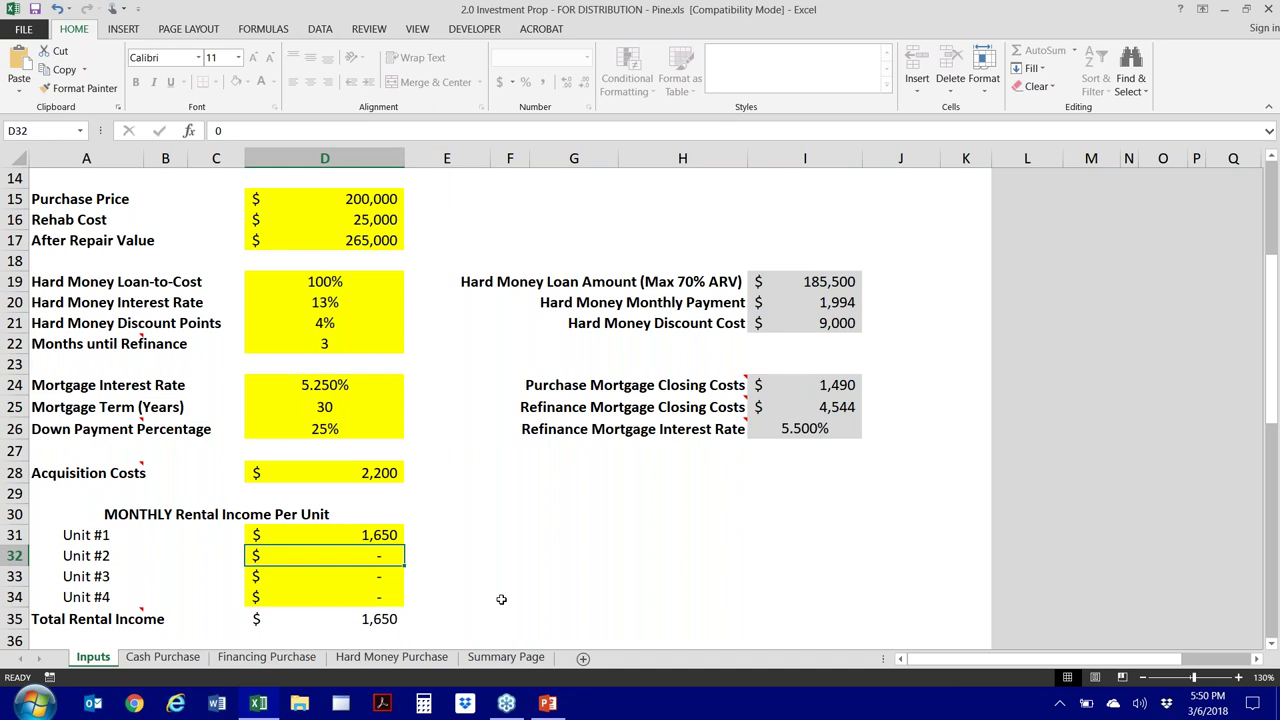
Try a Unit #2 rent of 1,000 with the Number of Units set to 2
{"action": "type", "text": "1000"}
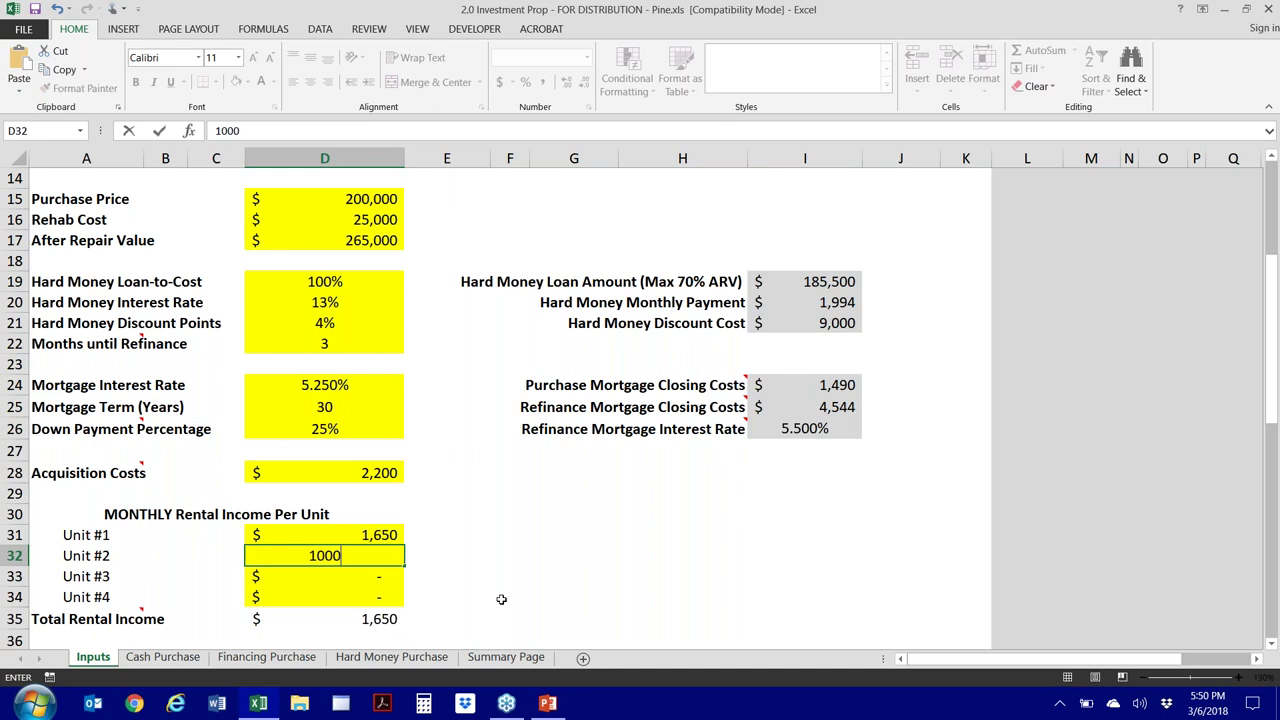
{"action": "key", "text": "Return"}
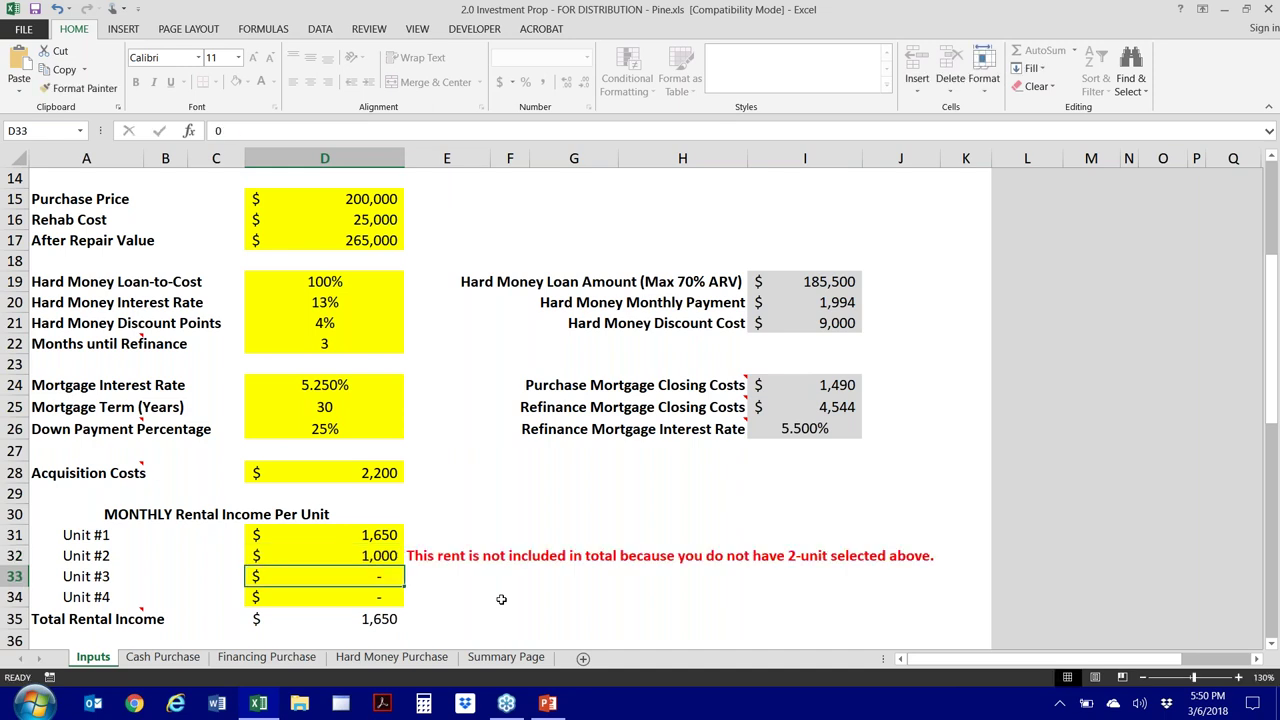
{"action": "left_click", "coordinate": [392, 551]}
{"action": "scroll", "coordinate": [392, 551], "scroll_direction": "up", "scroll_amount": 1}
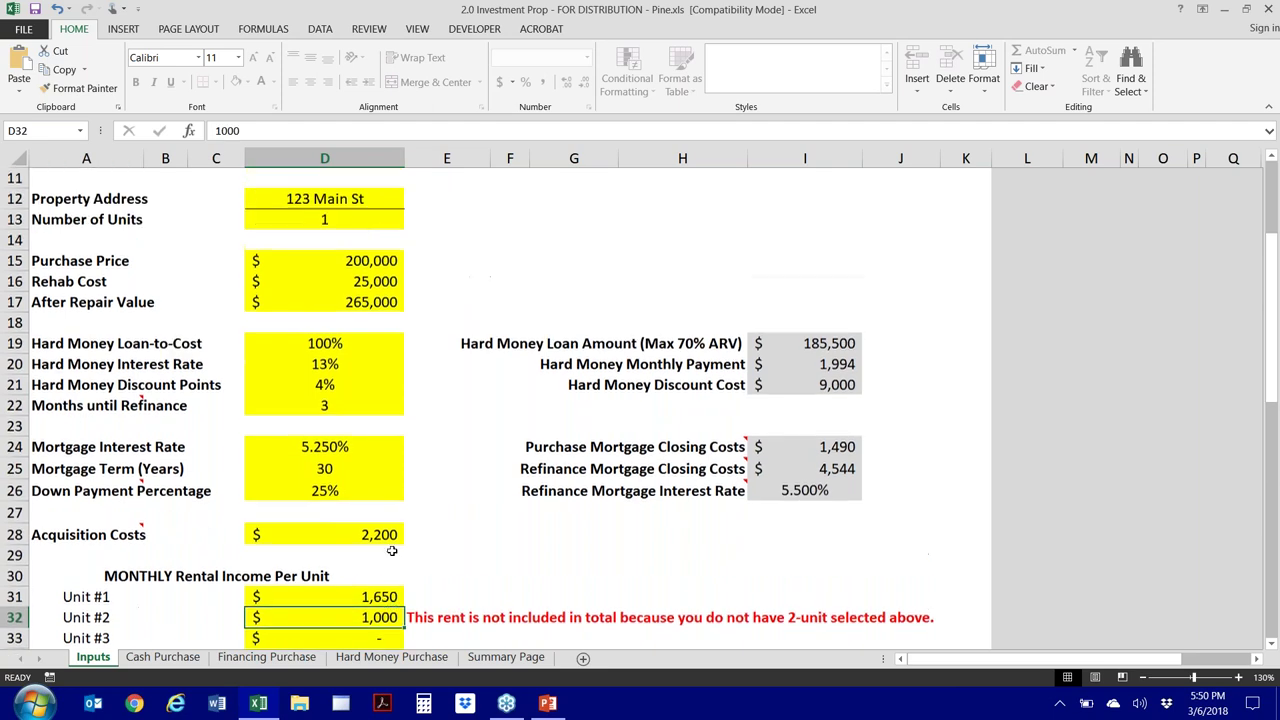
{"action": "left_click", "coordinate": [390, 220]}
{"action": "left_click", "coordinate": [411, 221]}
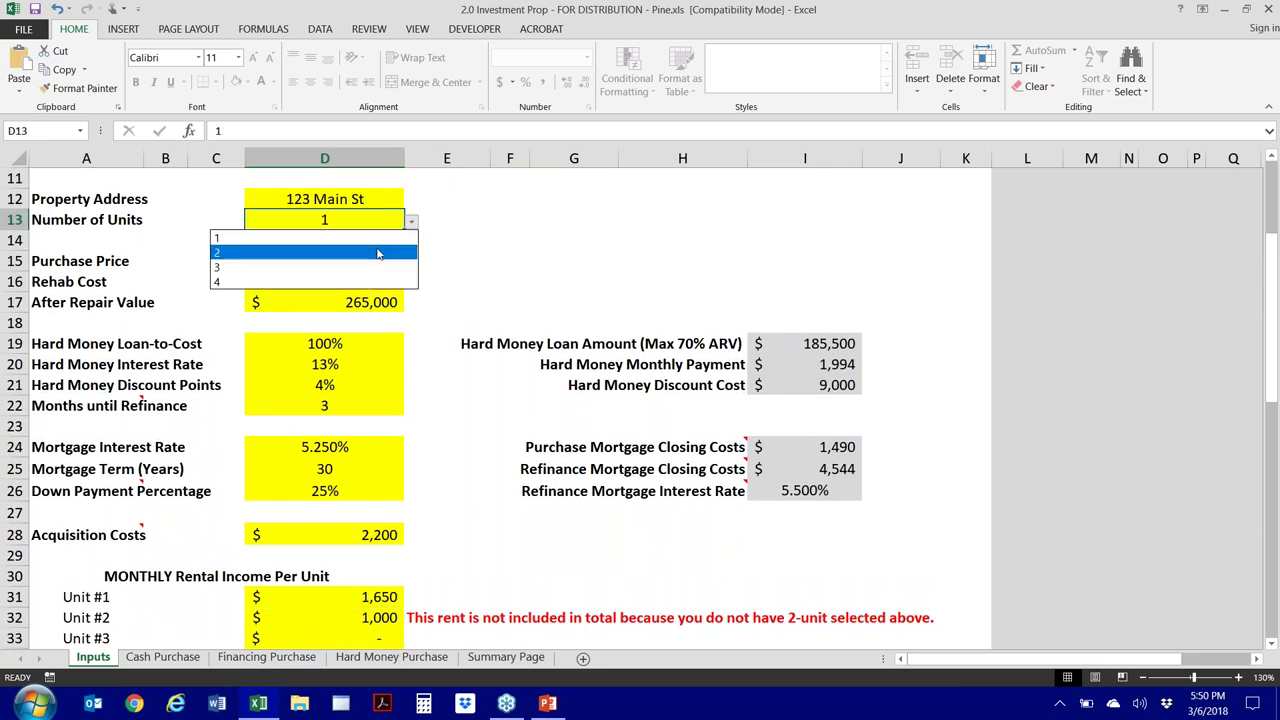
{"action": "left_click", "coordinate": [378, 254]}
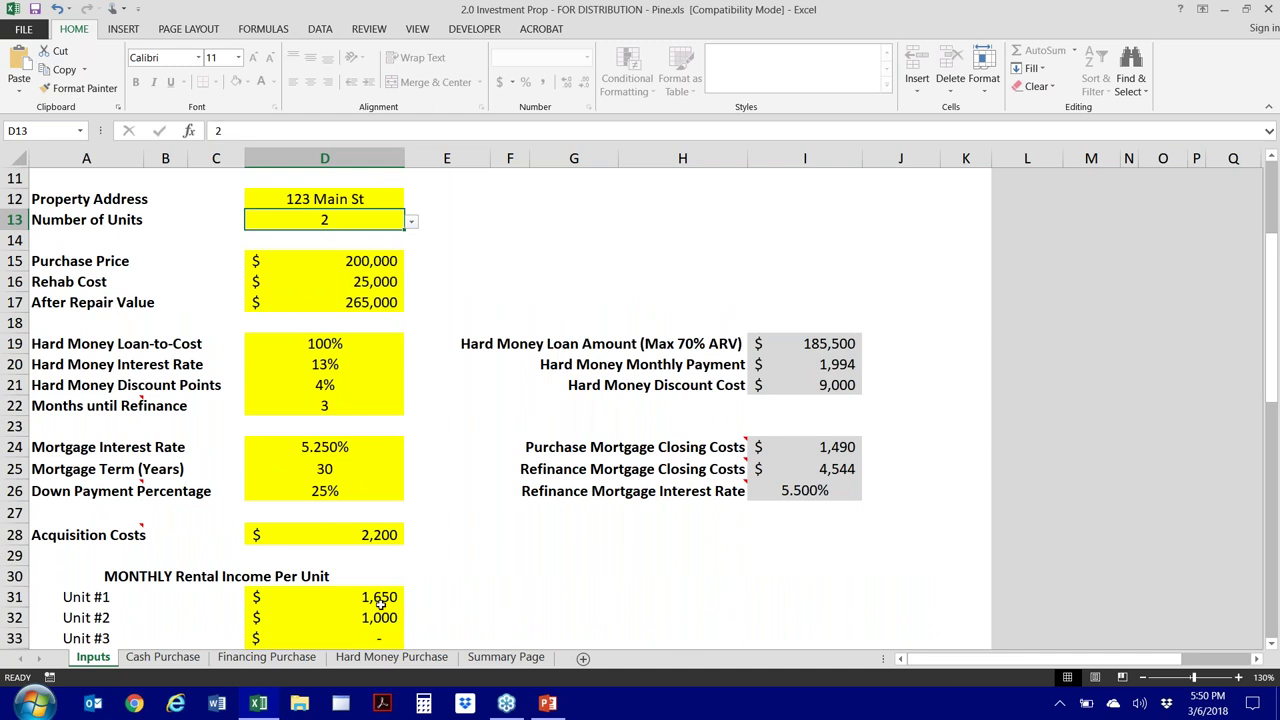
{"action": "scroll", "coordinate": [381, 605], "scroll_direction": "down", "scroll_amount": 1}
{"action": "scroll", "coordinate": [409, 234], "scroll_direction": "up", "scroll_amount": 1}
Return the Number of Units to 1 and reset the Unit #2 rent to 0
{"action": "left_click", "coordinate": [411, 218]}
{"action": "left_click", "coordinate": [369, 238]}
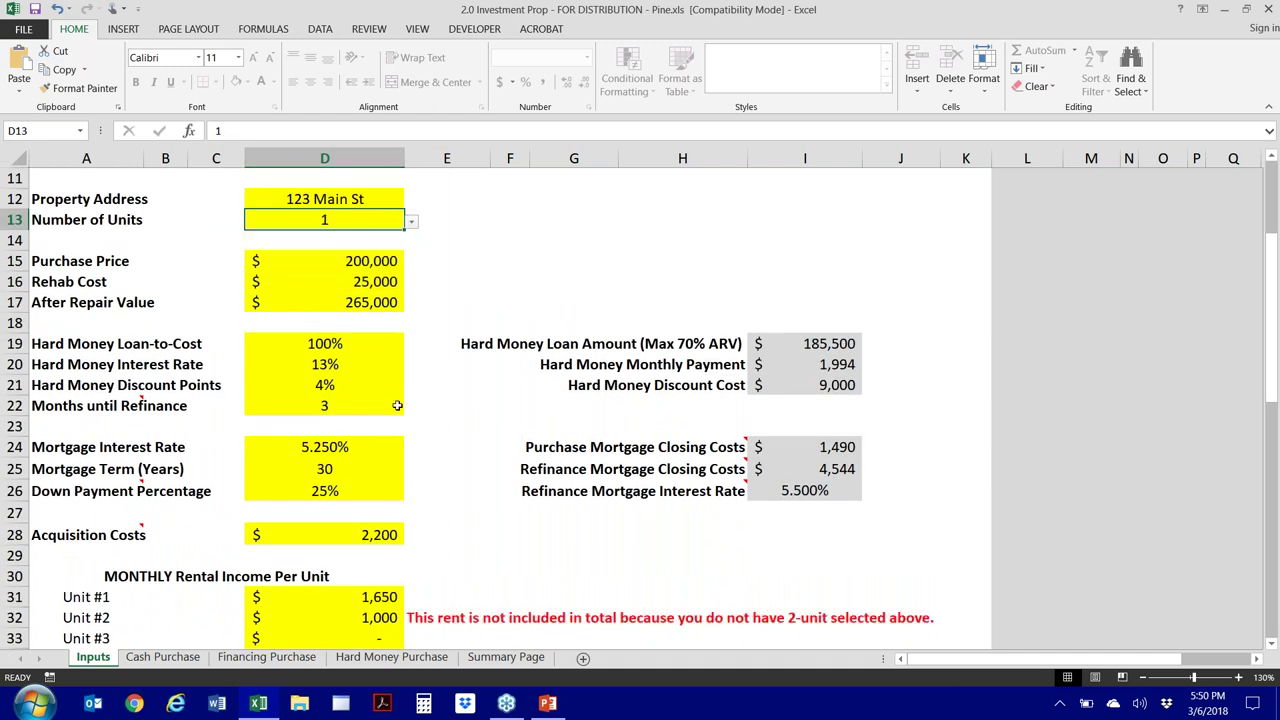
{"action": "scroll", "coordinate": [397, 405], "scroll_direction": "down", "scroll_amount": 1}
{"action": "left_click", "coordinate": [397, 555]}
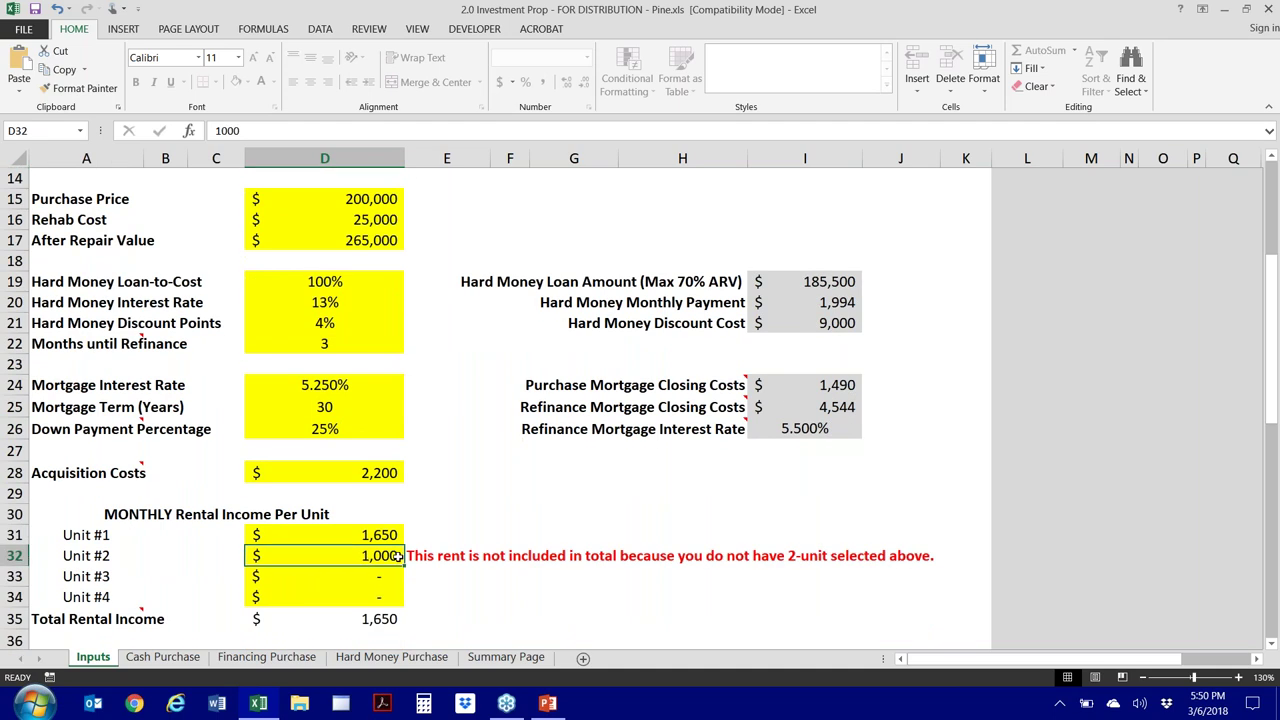
{"action": "key", "text": "Delete"}
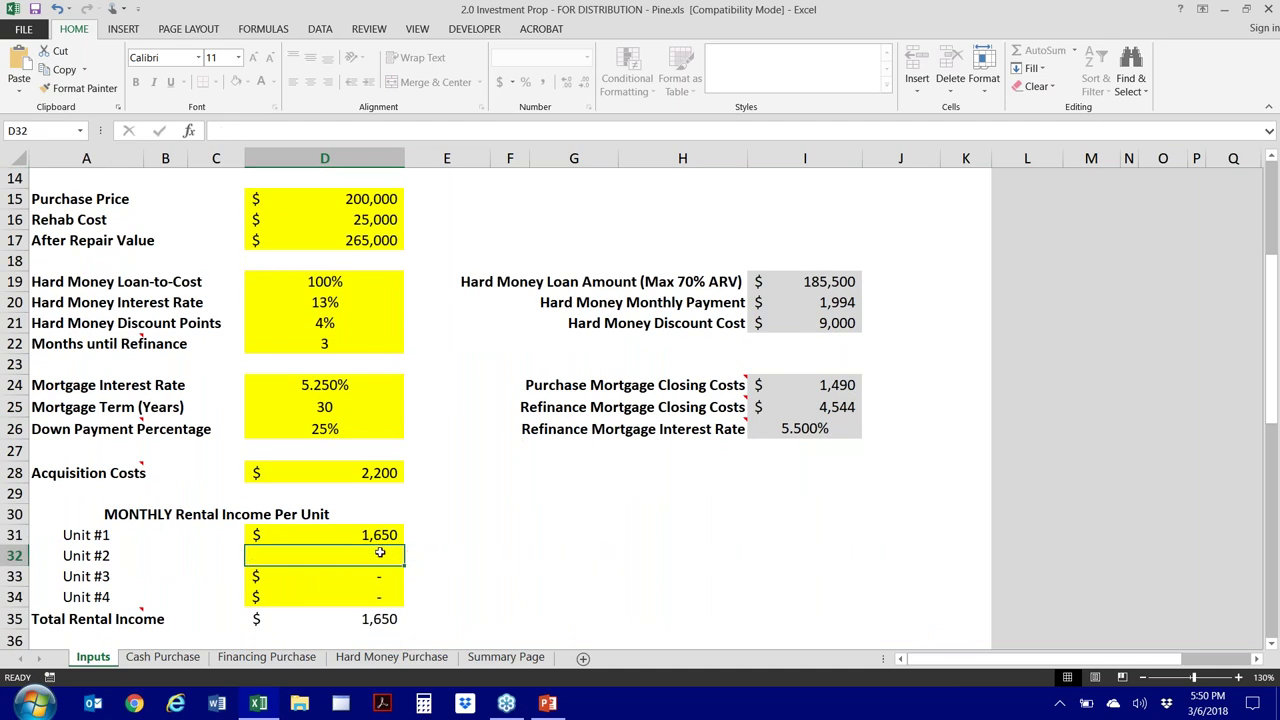
{"action": "type", "text": "0"}
{"action": "key", "text": "Return"}
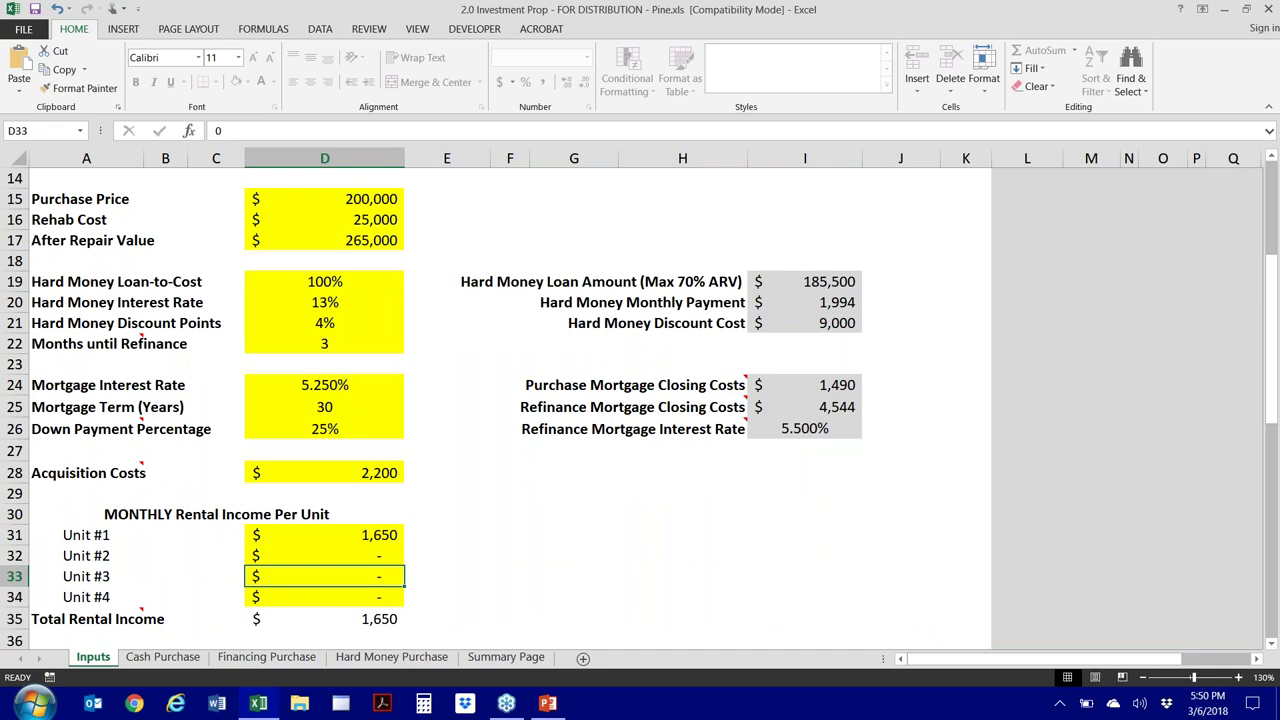
Set the Vacancy Factor to 6%
{"action": "left_click", "coordinate": [349, 535]}
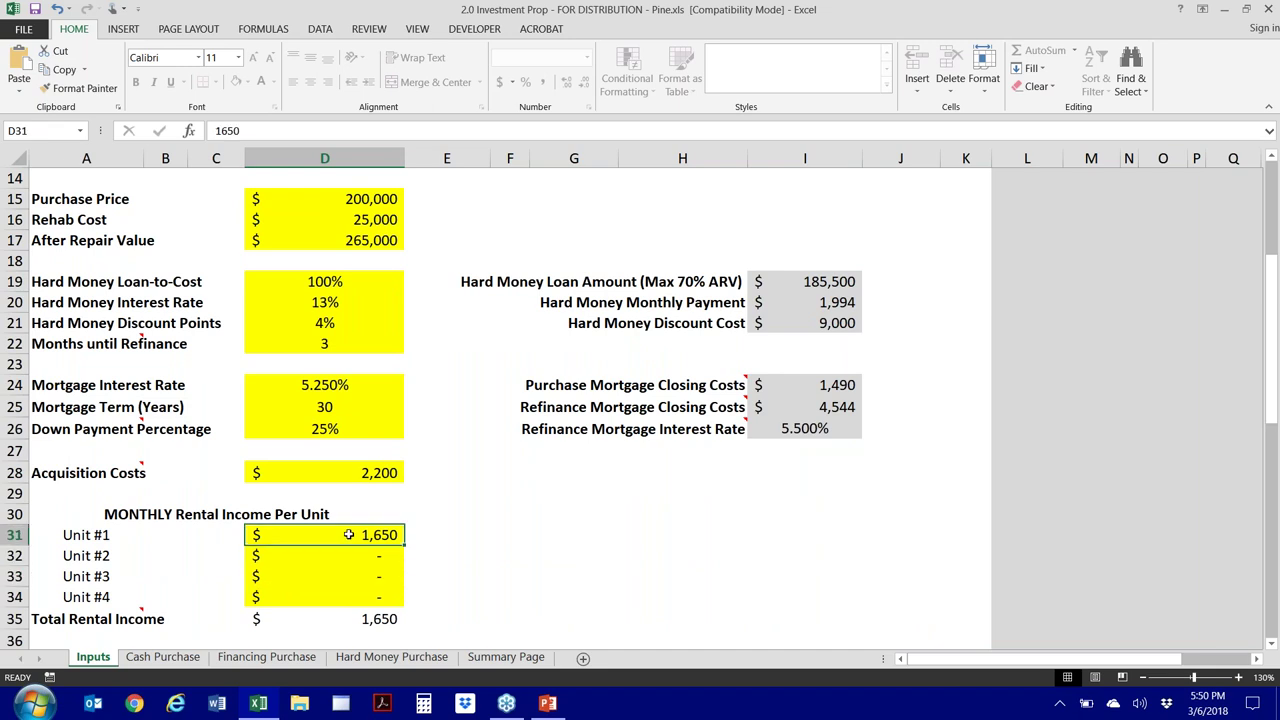
{"action": "scroll", "coordinate": [349, 535], "scroll_direction": "down", "scroll_amount": 2}
{"action": "left_click", "coordinate": [353, 539]}
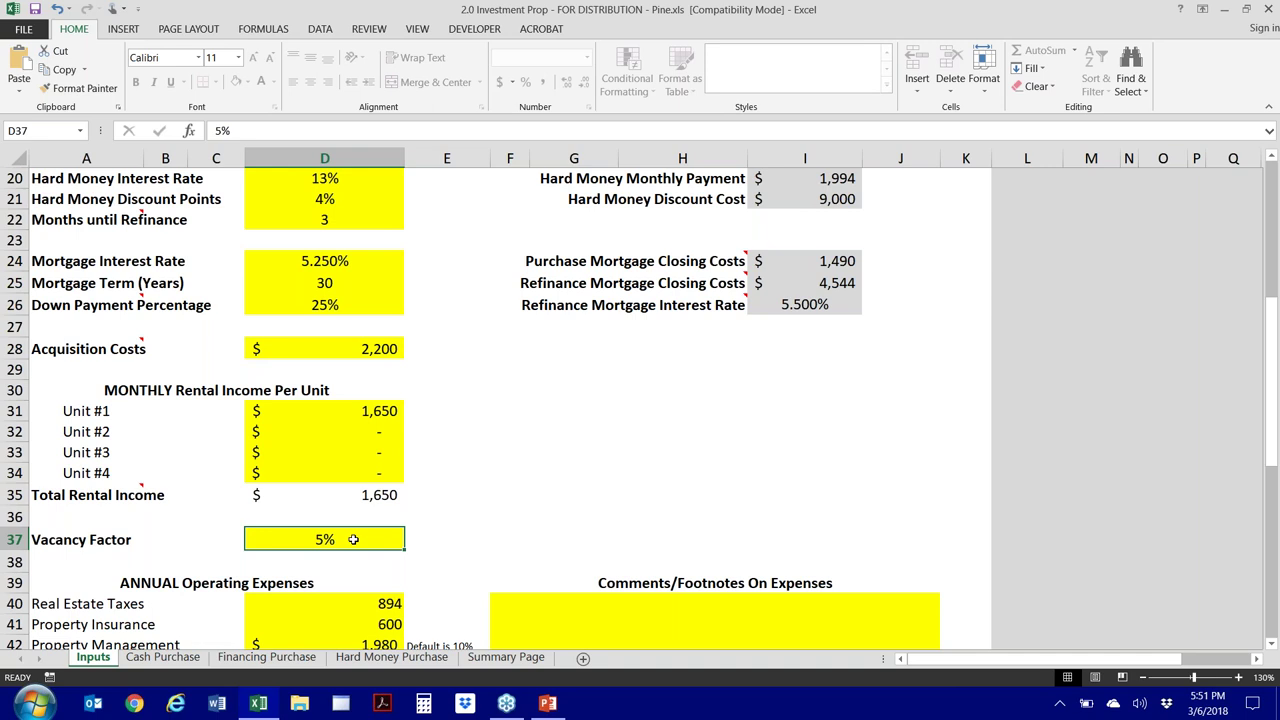
{"action": "type", "text": "6"}
{"action": "key", "text": "Return"}
{"action": "key", "text": "Return"}
{"action": "key", "text": "Return"}
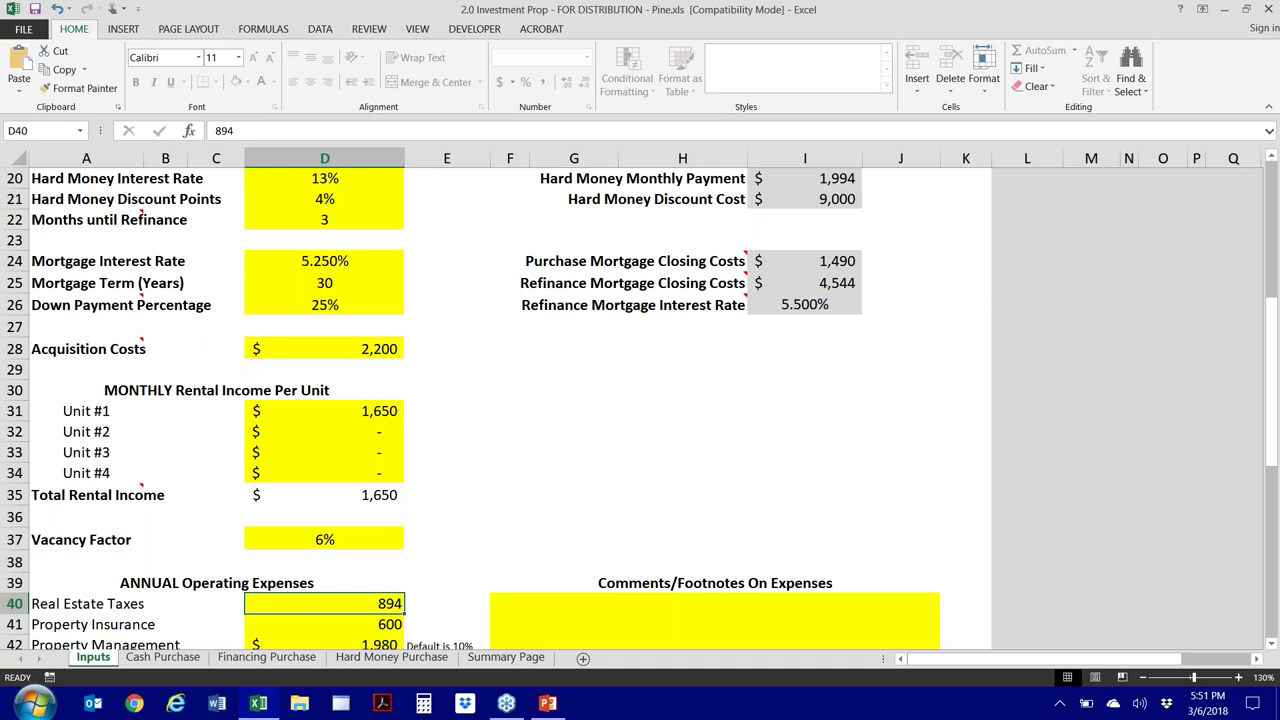
{"action": "left_click", "coordinate": [362, 541]}
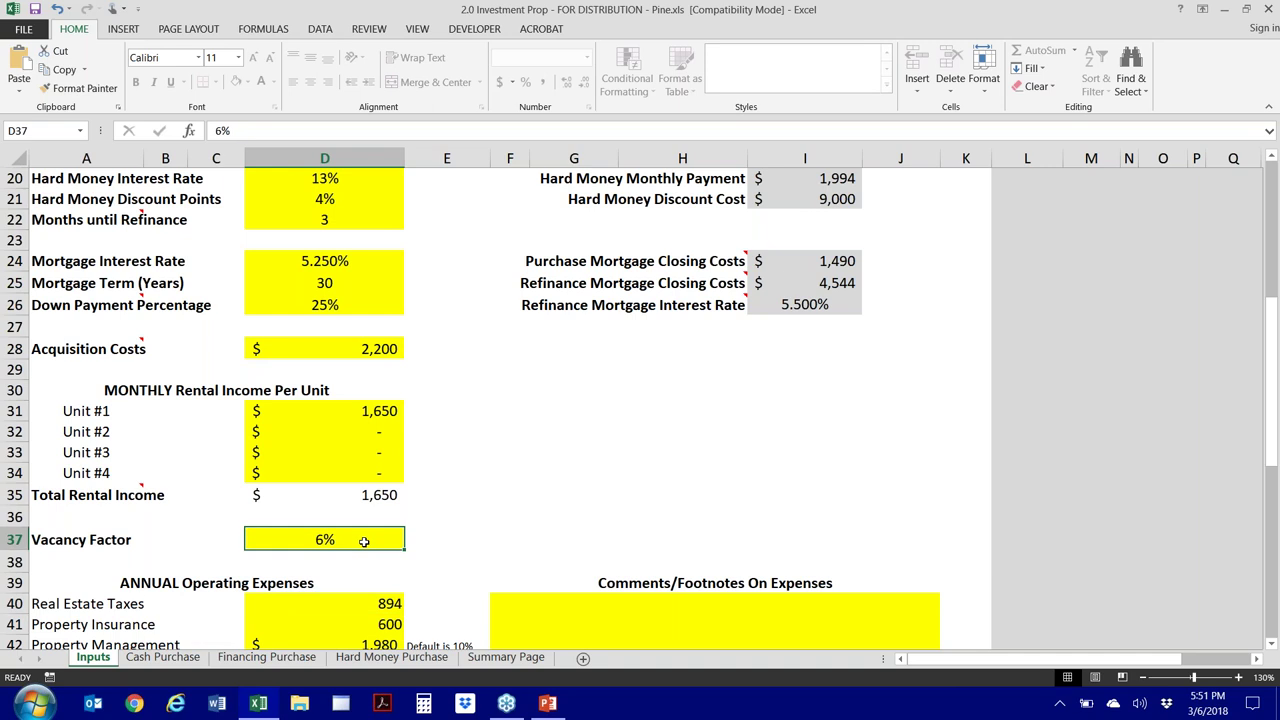
Set the annual Real Estate Taxes to 1300 and Property Insurance to 1000
{"action": "scroll", "coordinate": [364, 541], "scroll_direction": "down", "scroll_amount": 2}
{"action": "left_click", "coordinate": [336, 481]}
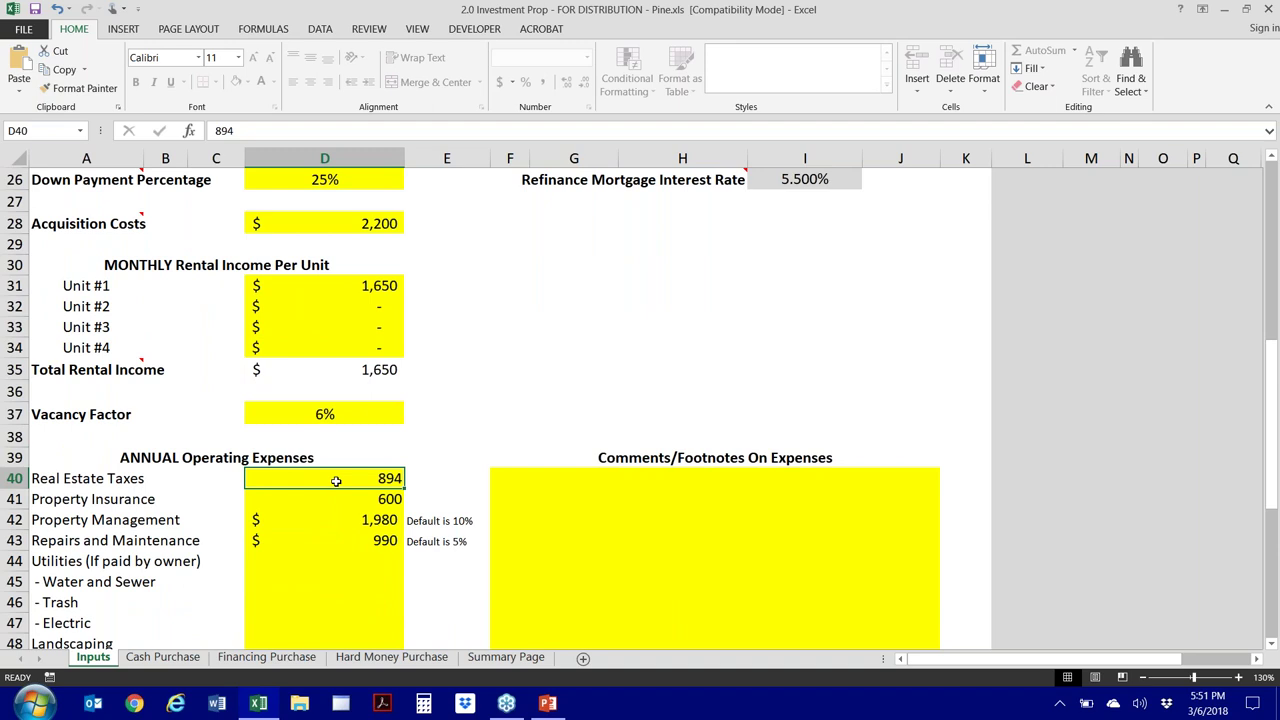
{"action": "type", "text": "1300"}
{"action": "key", "text": "Return"}
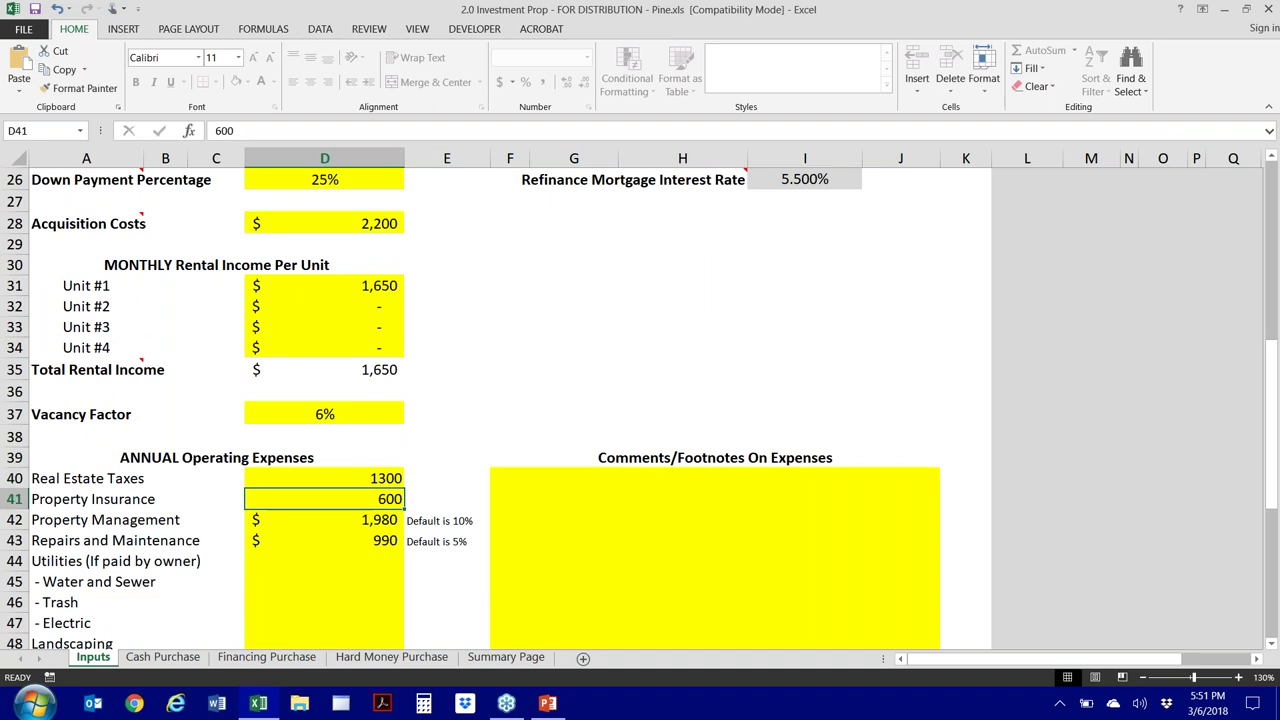
{"action": "key", "text": "Up"}
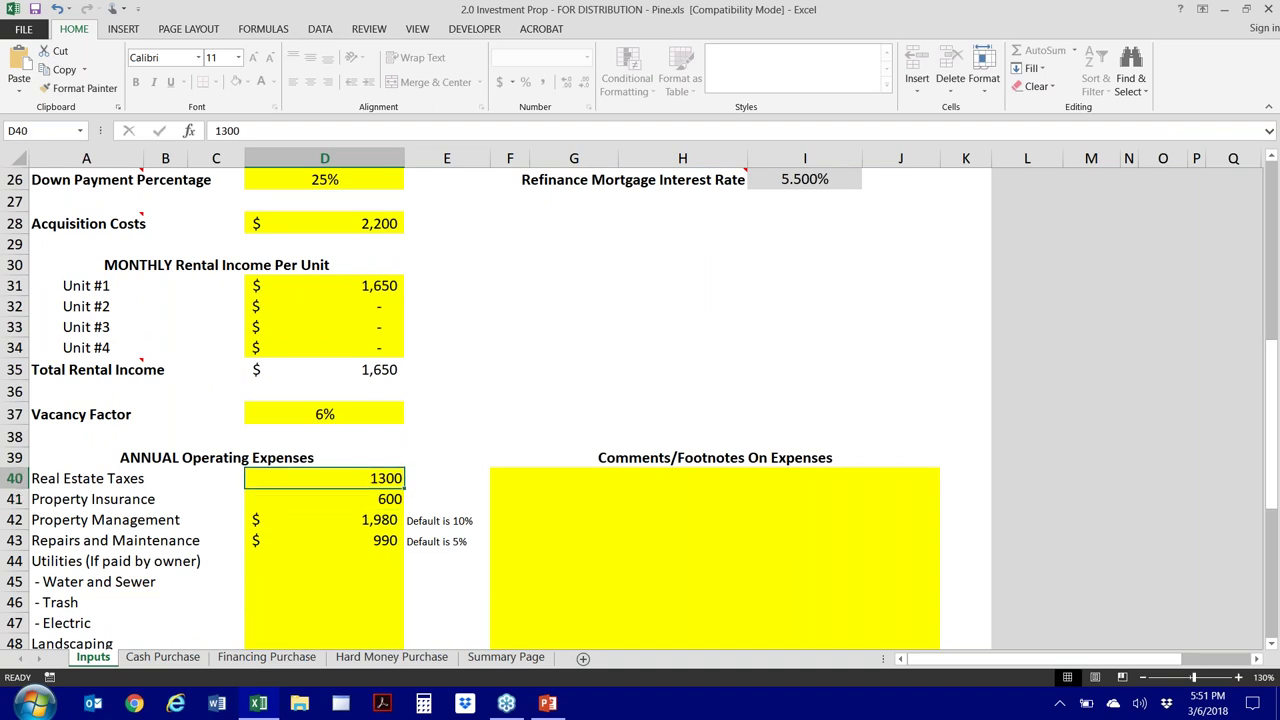
{"action": "left_click", "coordinate": [334, 496]}
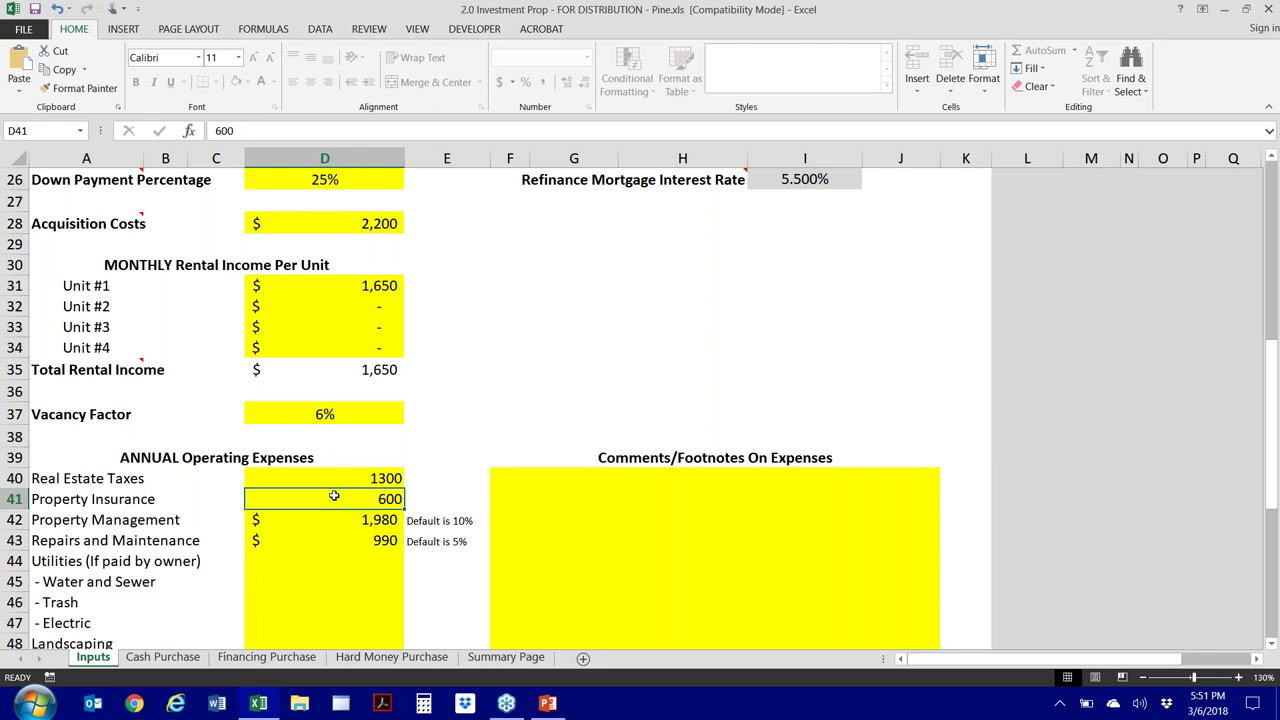
{"action": "type", "text": "10"}
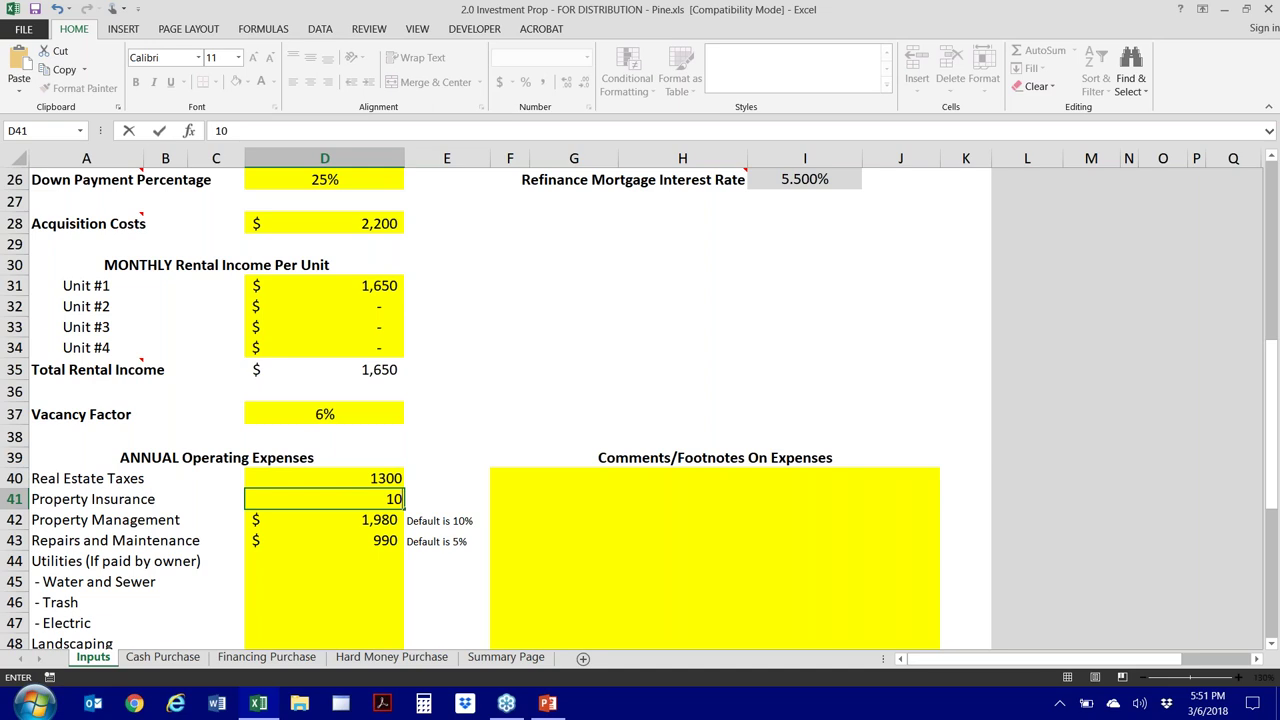
{"action": "type", "text": "00"}
{"action": "key", "text": "Return"}
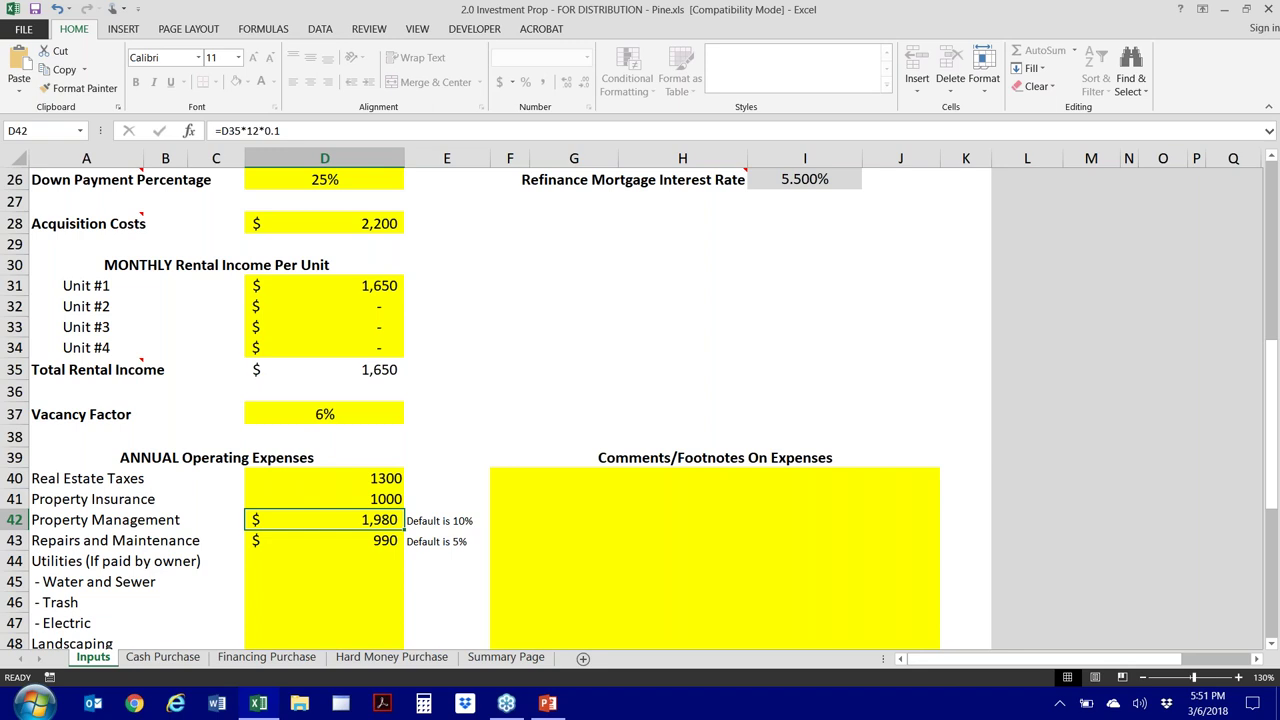
Zero out the Property Management expense and add the comment "Self managed property" in its row
{"action": "key", "text": "Tab"}
{"action": "key", "text": "shift+Tab"}
{"action": "key", "text": "Tab"}
{"action": "key", "text": "shift+Tab"}
{"action": "key", "text": "Delete"}
{"action": "key", "text": "Tab"}
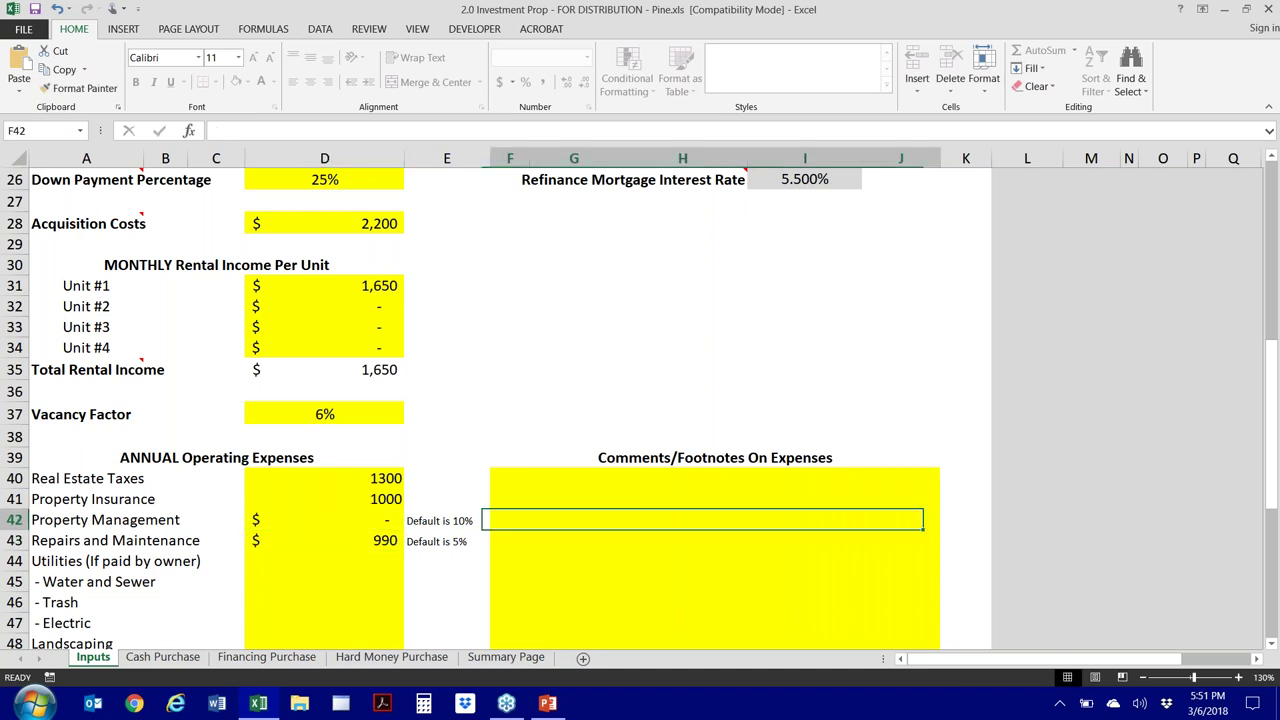
{"action": "type", "text": "Self managee"}
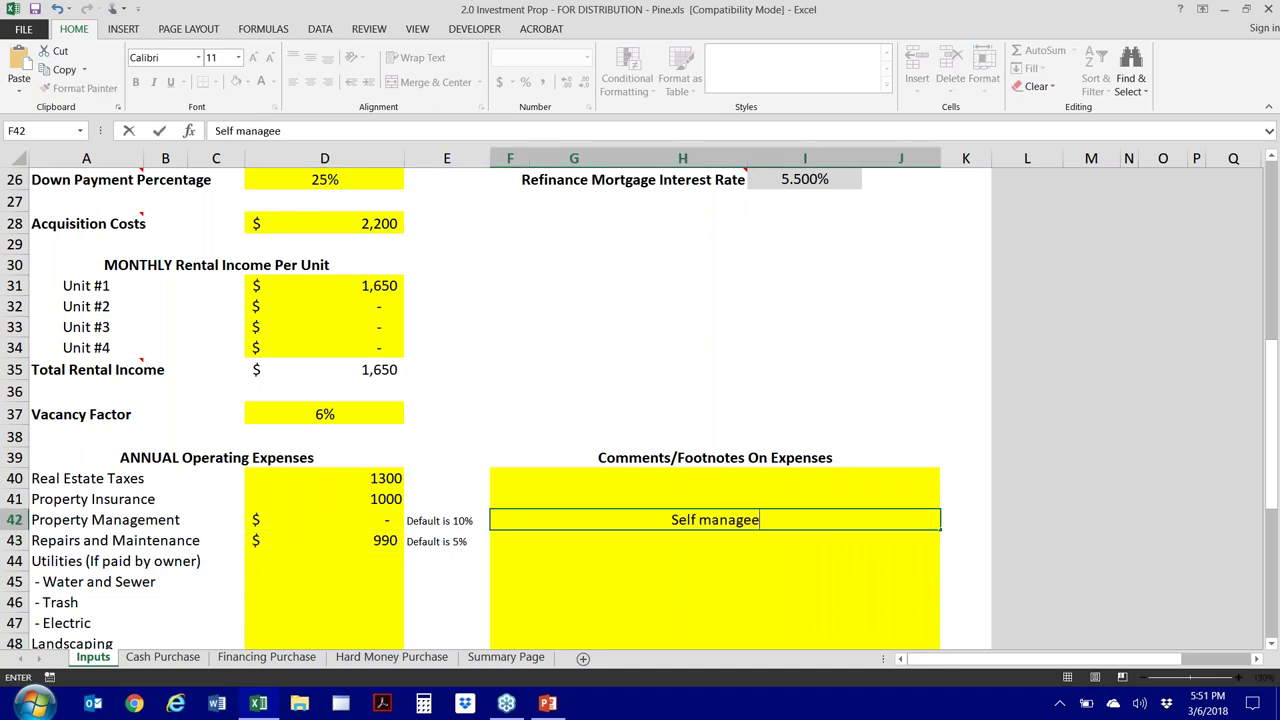
{"action": "key", "text": "BackSpace"}
{"action": "type", "text": "d property"}
{"action": "key", "text": "Return"}
Review the Repairs and Maintenance formula and the owner-paid utilities rows under Annual Operating Expenses
{"action": "left_click", "coordinate": [324, 540]}
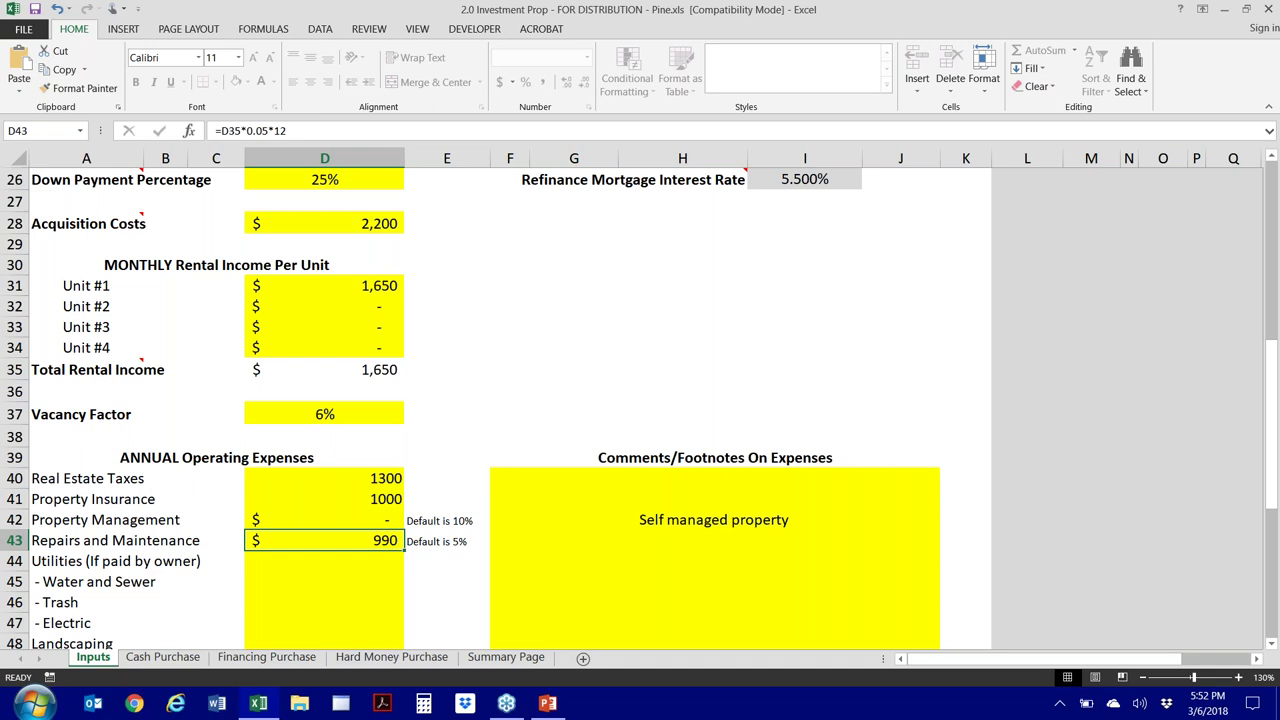
{"action": "scroll", "coordinate": [212, 422], "scroll_direction": "up", "scroll_amount": 1}
{"action": "scroll", "coordinate": [212, 422], "scroll_direction": "down", "scroll_amount": 2}
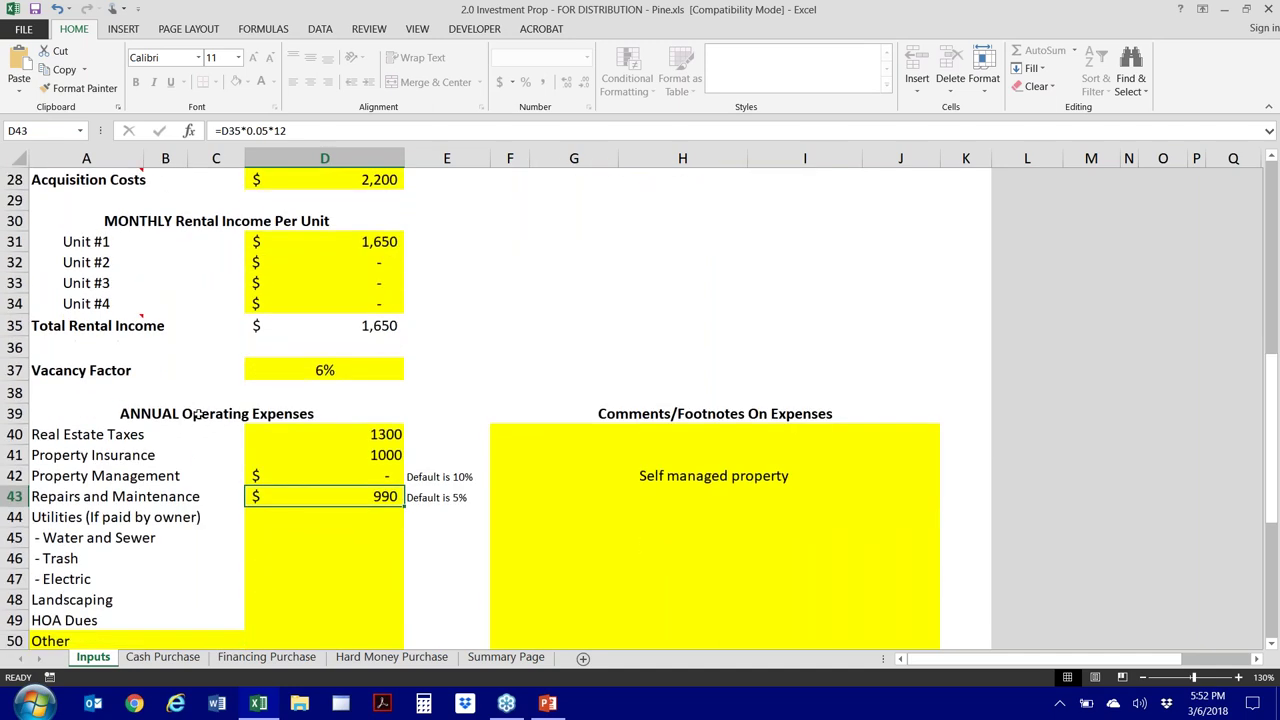
{"action": "left_click", "coordinate": [312, 517]}
{"action": "scroll", "coordinate": [312, 517], "scroll_direction": "down", "scroll_amount": 1}
{"action": "left_click", "coordinate": [296, 480]}
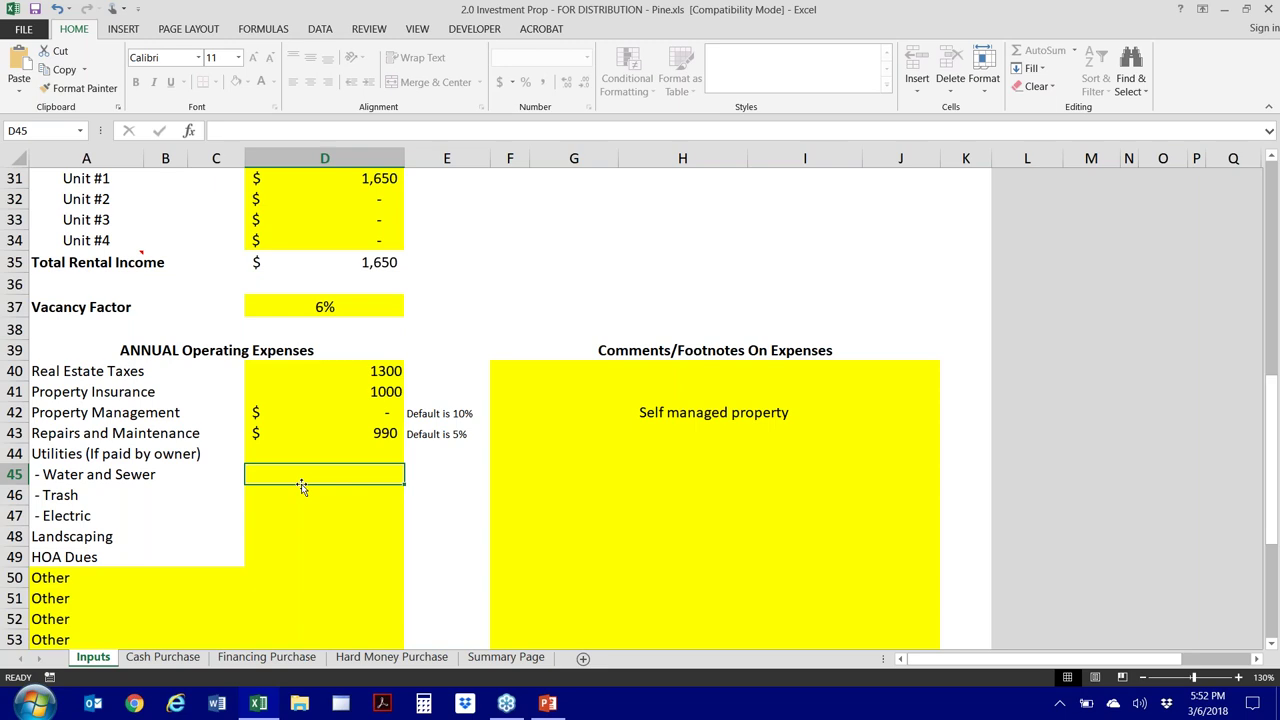
{"action": "key", "text": "Down"}
{"action": "key", "text": "Down"}
{"action": "key", "text": "Up"}
{"action": "key", "text": "Up"}
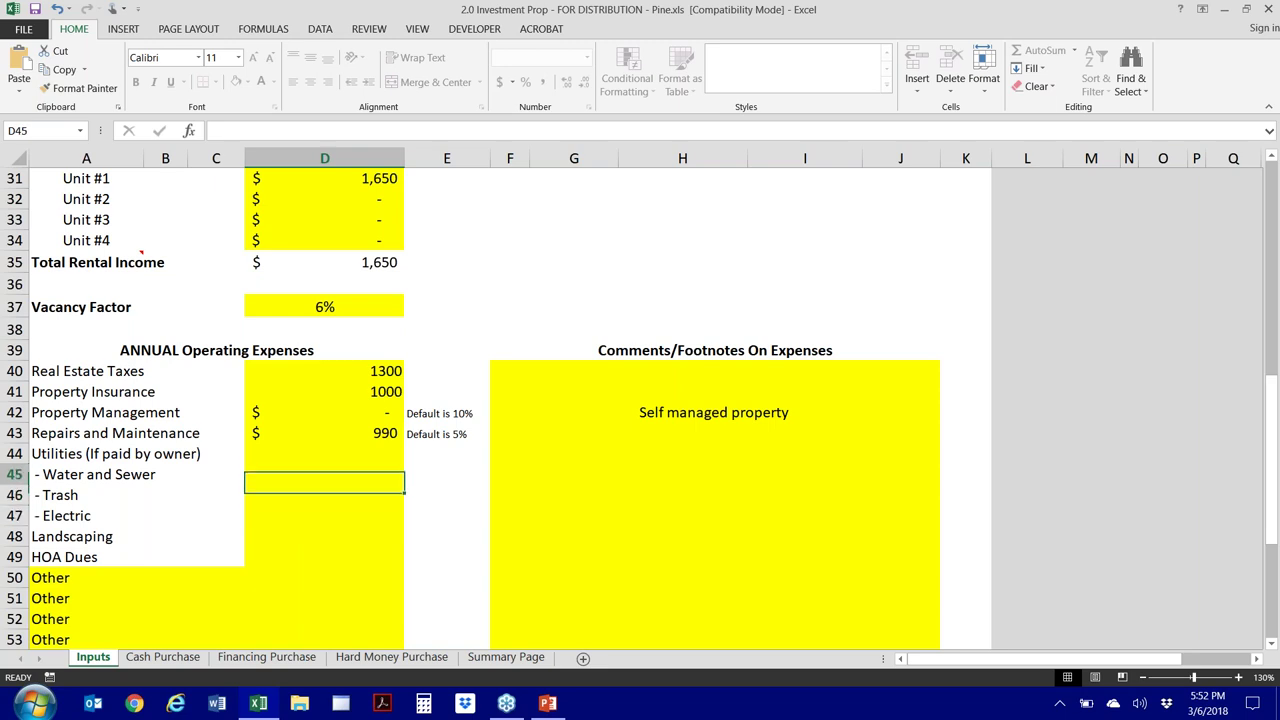
Set the annual HOA Dues to 480
{"action": "key", "text": "Down"}
{"action": "key", "text": "Down"}
{"action": "key", "text": "Down"}
{"action": "key", "text": "Down"}
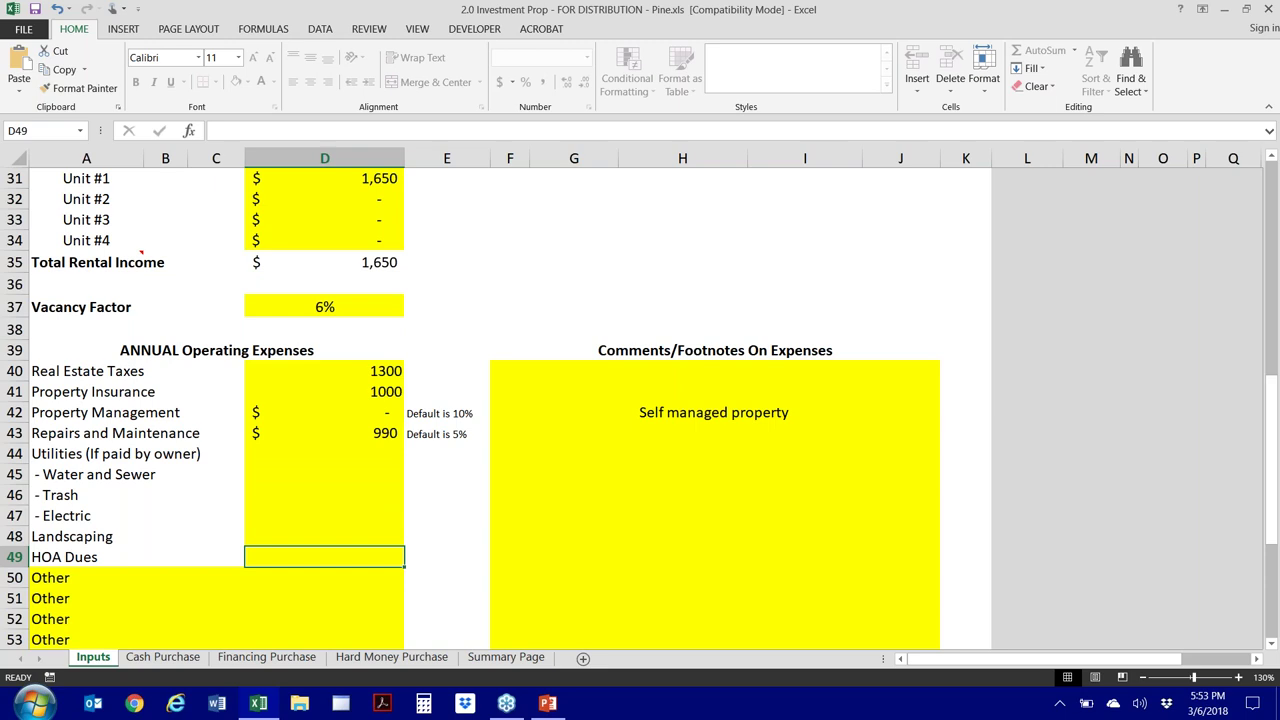
{"action": "type", "text": "480"}
{"action": "key", "text": "Return"}
{"action": "key", "text": "Up"}
Add the comment "$Community HOA - $120 per quarter" in the HOA Dues row
{"action": "left_click", "coordinate": [86, 577]}
{"action": "left_click", "coordinate": [715, 577]}
{"action": "key", "text": "Up"}
{"action": "type", "text": "$Commu"}
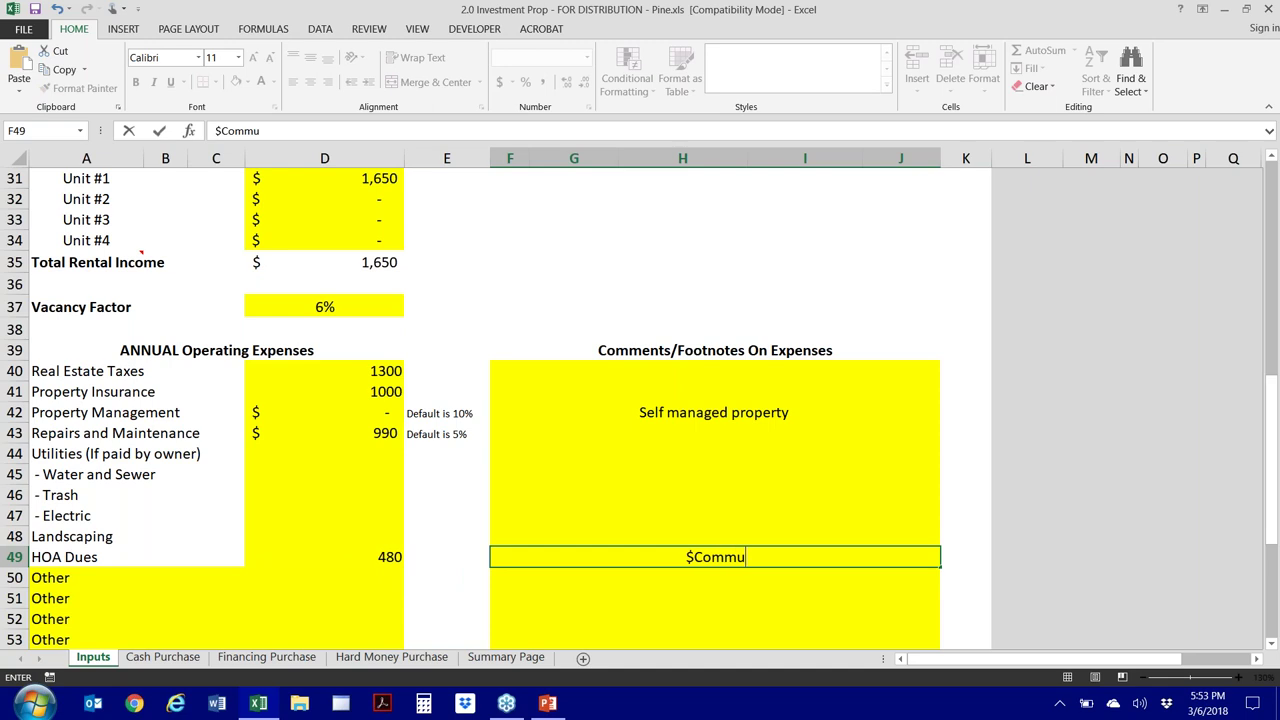
{"action": "type", "text": "nity HOA - $140"}
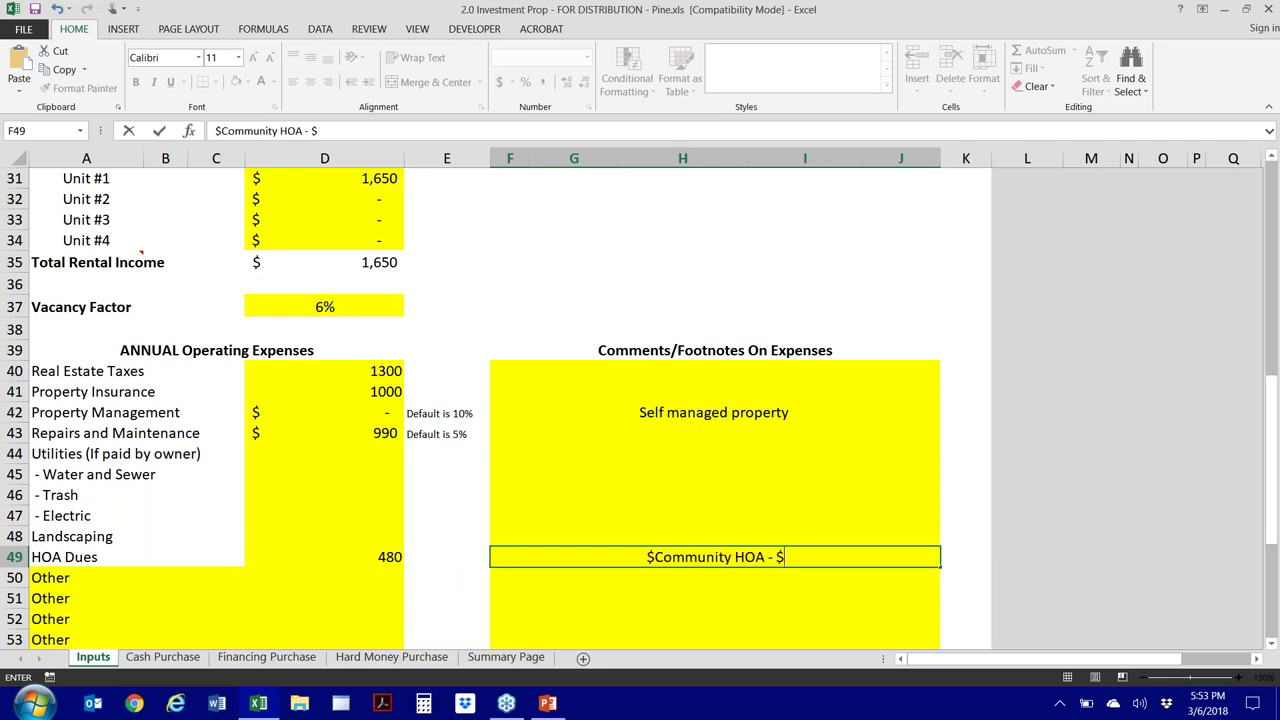
{"action": "key", "text": "BackSpace"}
{"action": "key", "text": "BackSpace"}
{"action": "type", "text": "0"}
{"action": "key", "text": "BackSpace"}
{"action": "type", "text": "20 per quarter"}
{"action": "key", "text": "Return"}
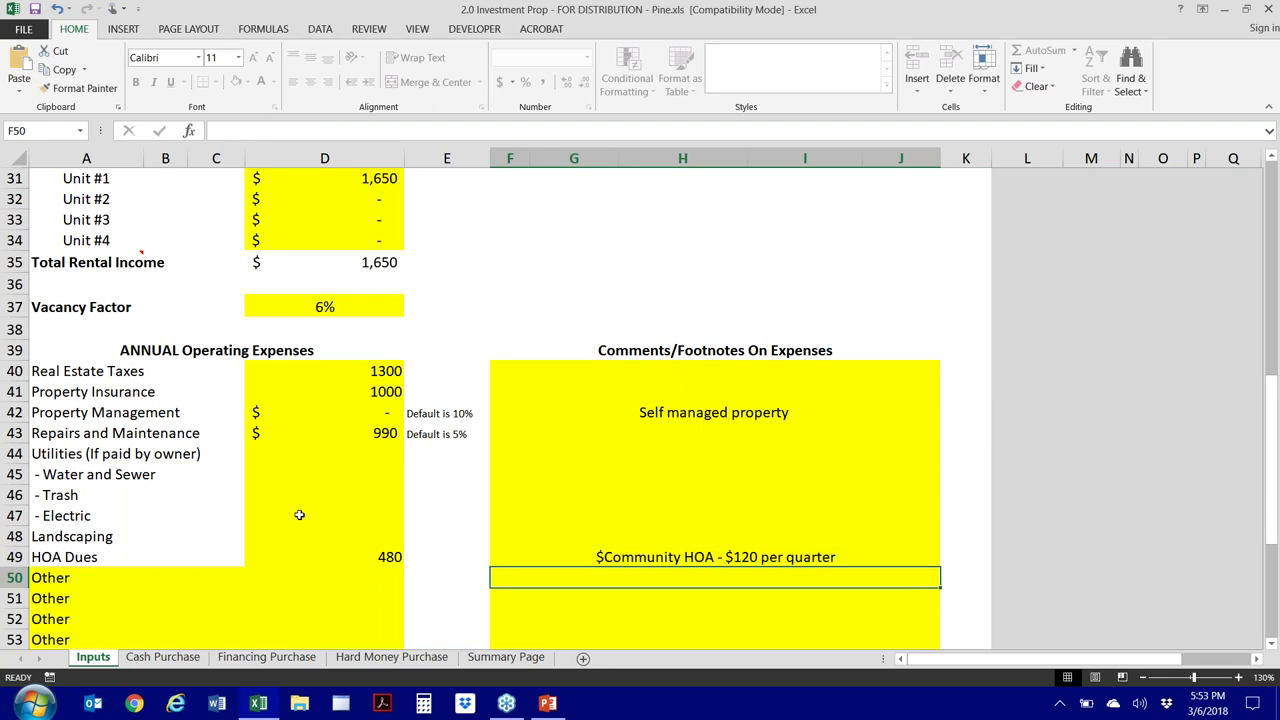
Rename the first Other expense row as Snow Removal and set its annual amount to 1000
{"action": "left_click", "coordinate": [318, 556]}
{"action": "scroll", "coordinate": [318, 556], "scroll_direction": "down", "scroll_amount": 1}
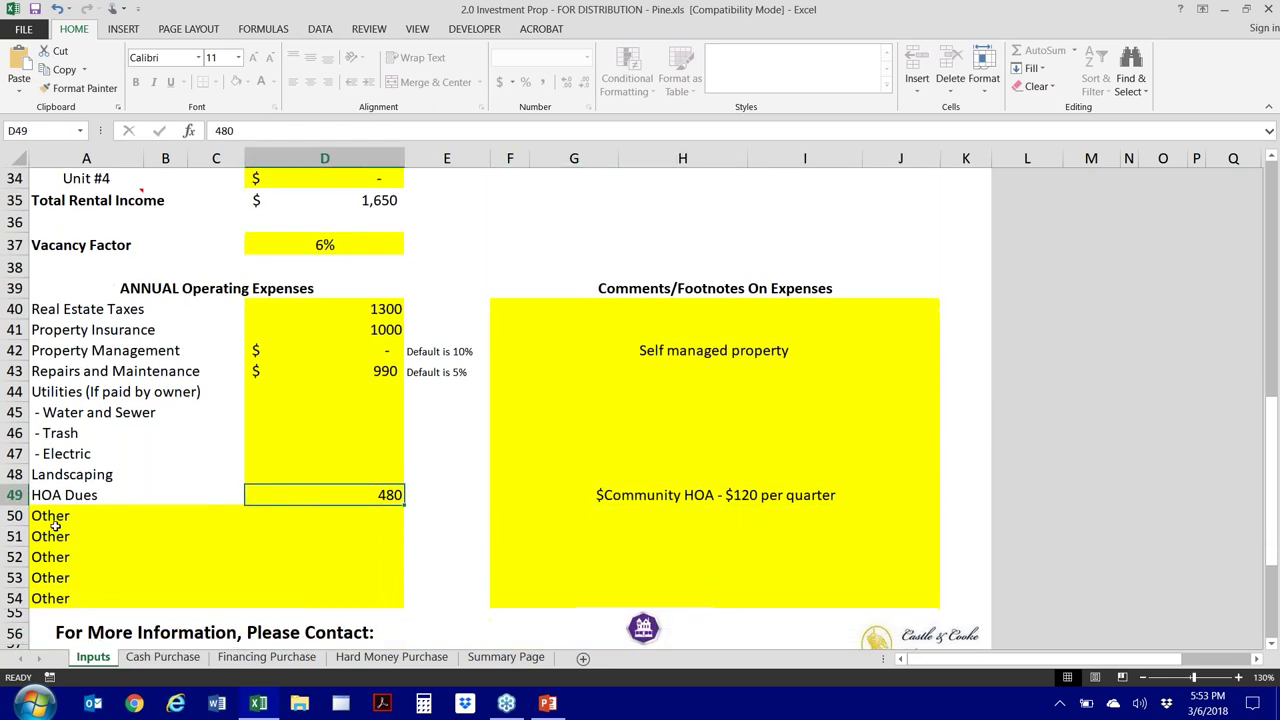
{"action": "left_click", "coordinate": [57, 516]}
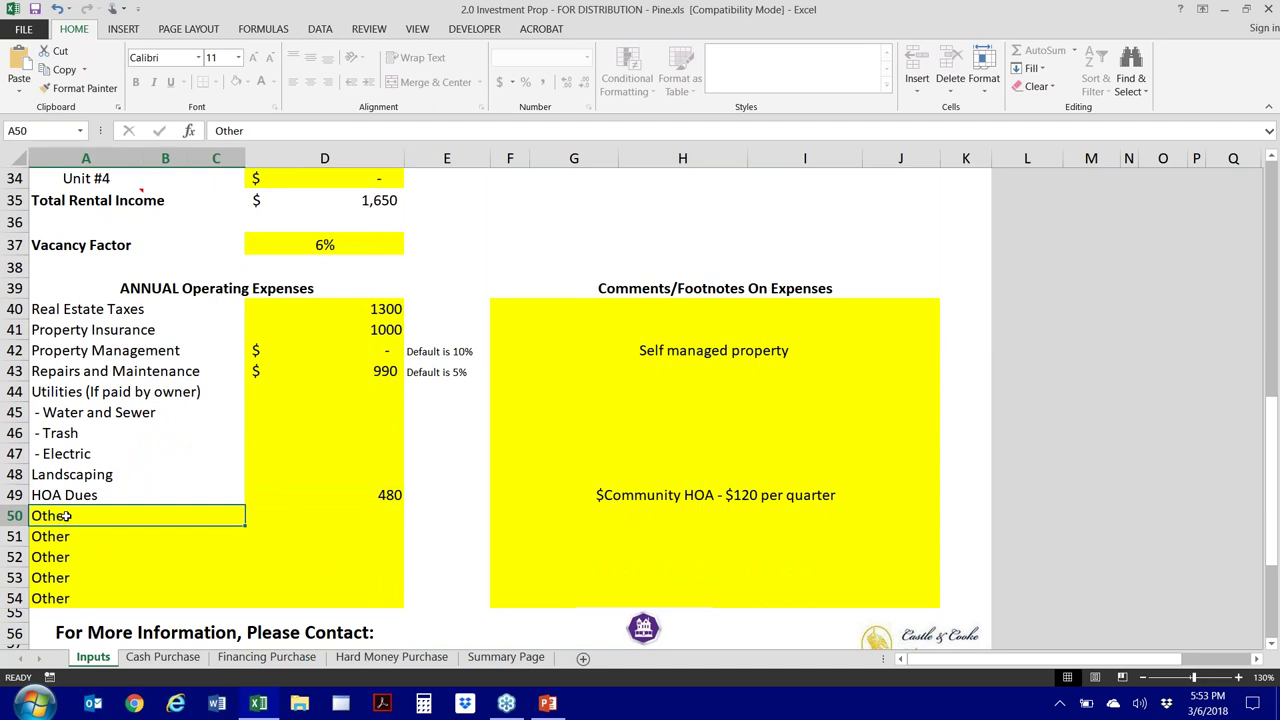
{"action": "type", "text": "Snow "}
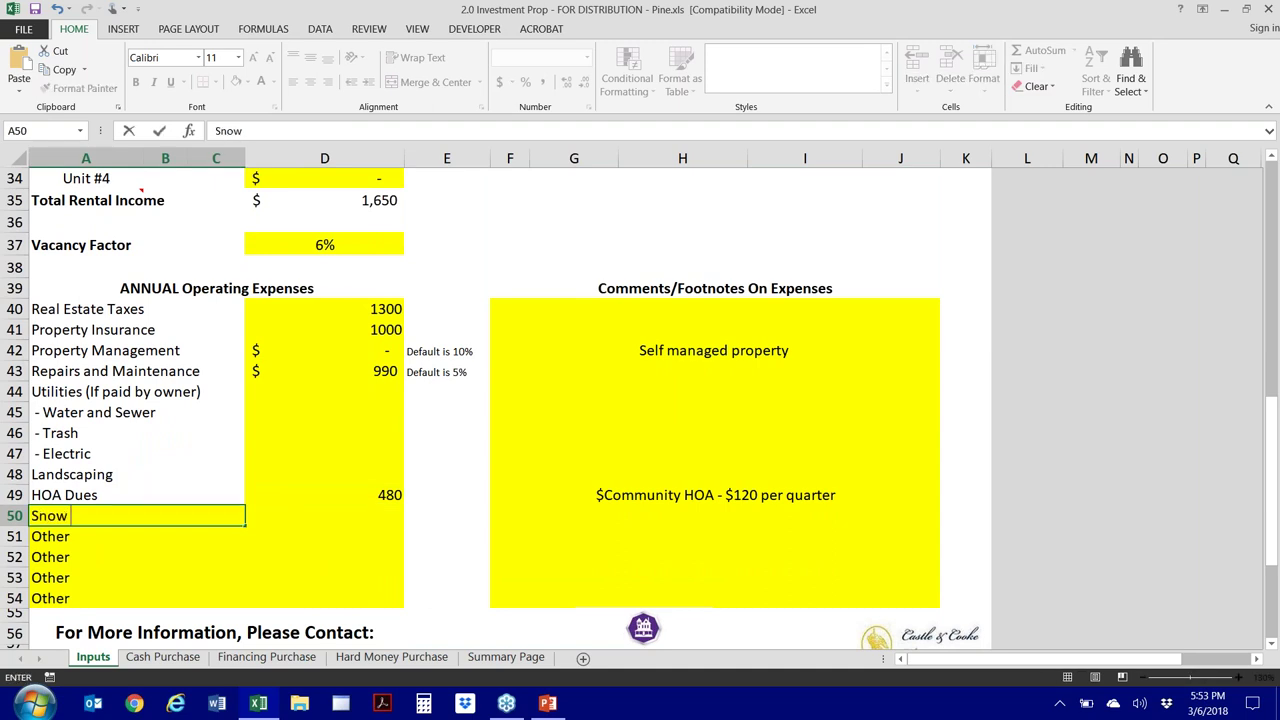
{"action": "type", "text": "Removal"}
{"action": "key", "text": "Tab"}
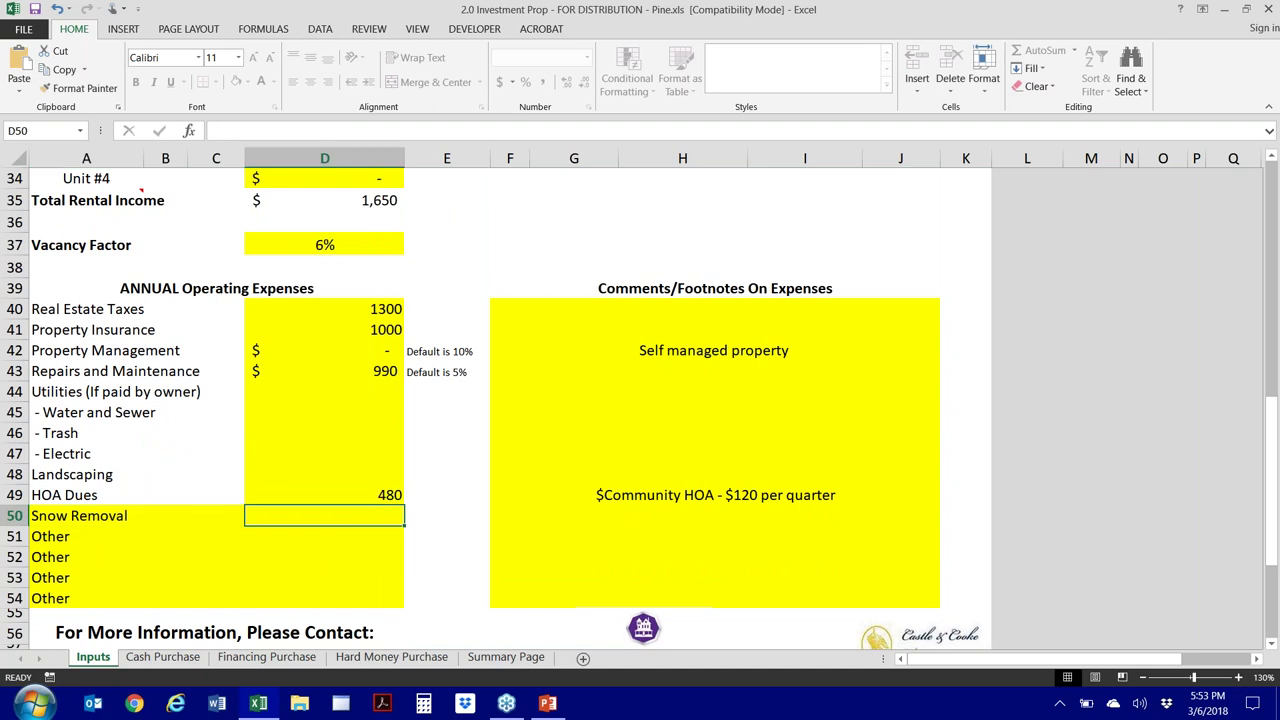
{"action": "type", "text": "1000"}
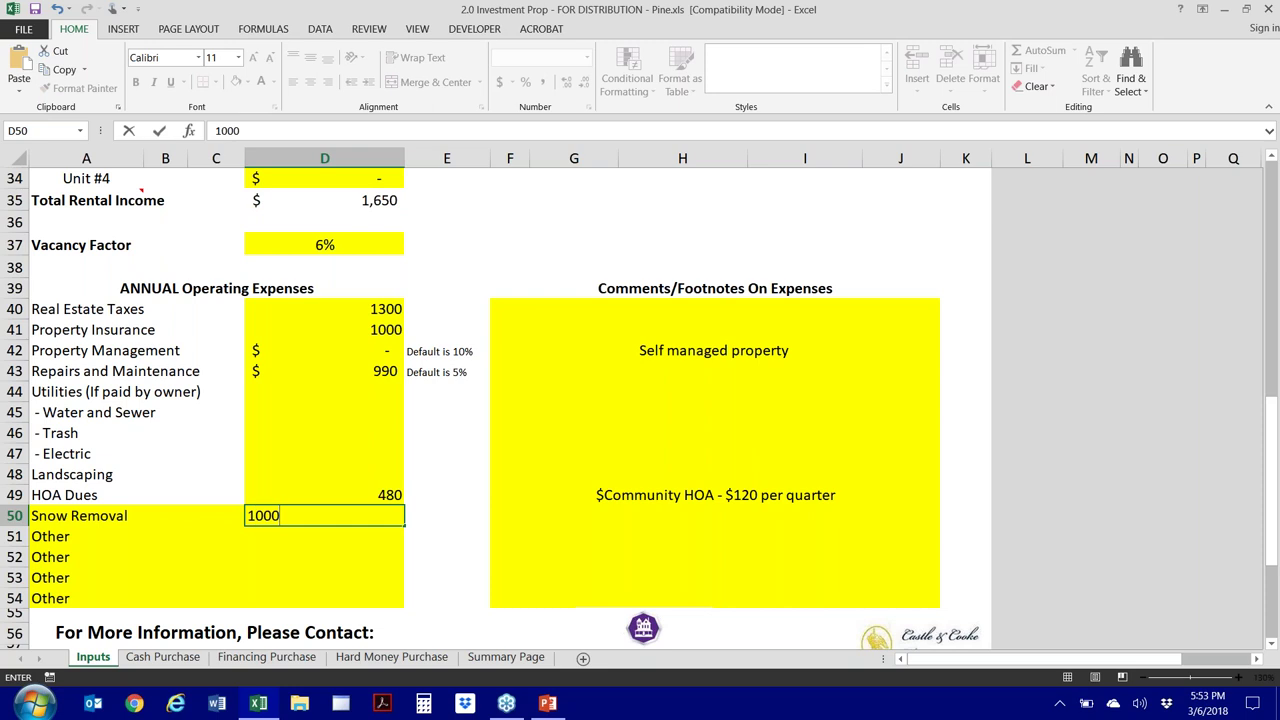
Add the comment "$1000 per year snow removal (estimated)" in the Snow Removal row
{"action": "key", "text": "Tab"}
{"action": "type", "text": "$1000 per year sh"}
{"action": "type", "text": "ow removal "}
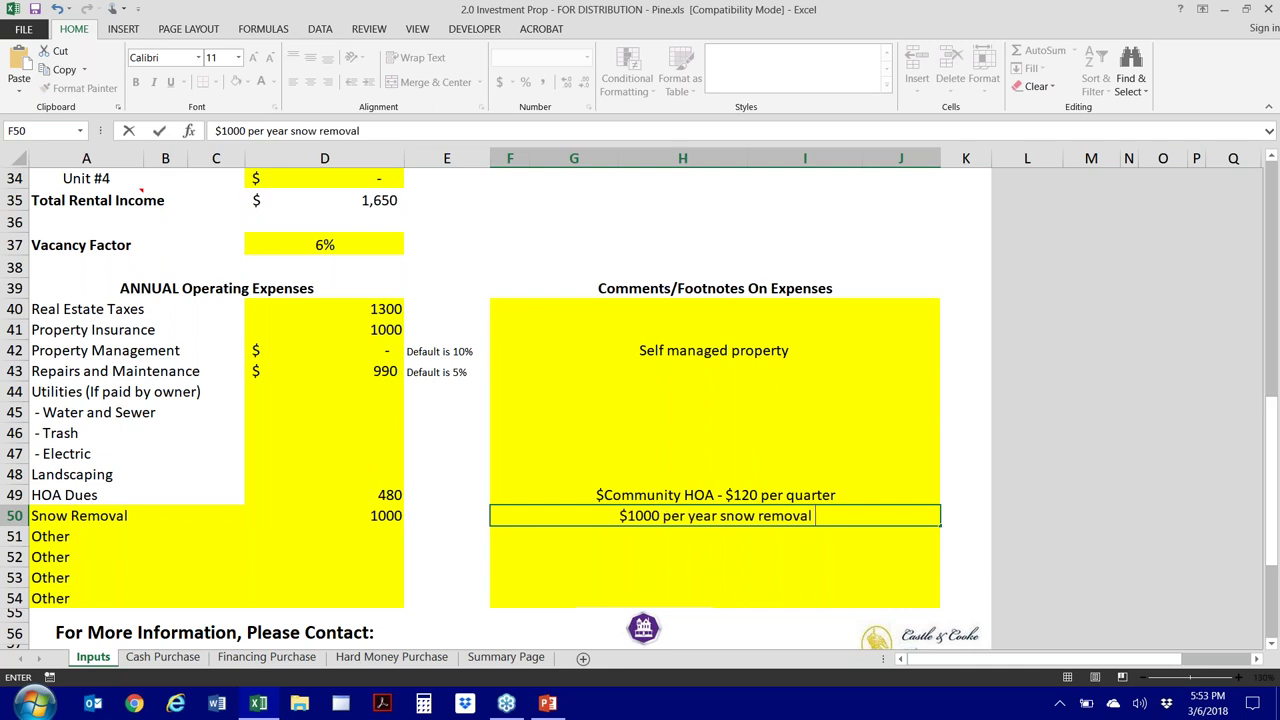
{"action": "type", "text": "(estimat"}
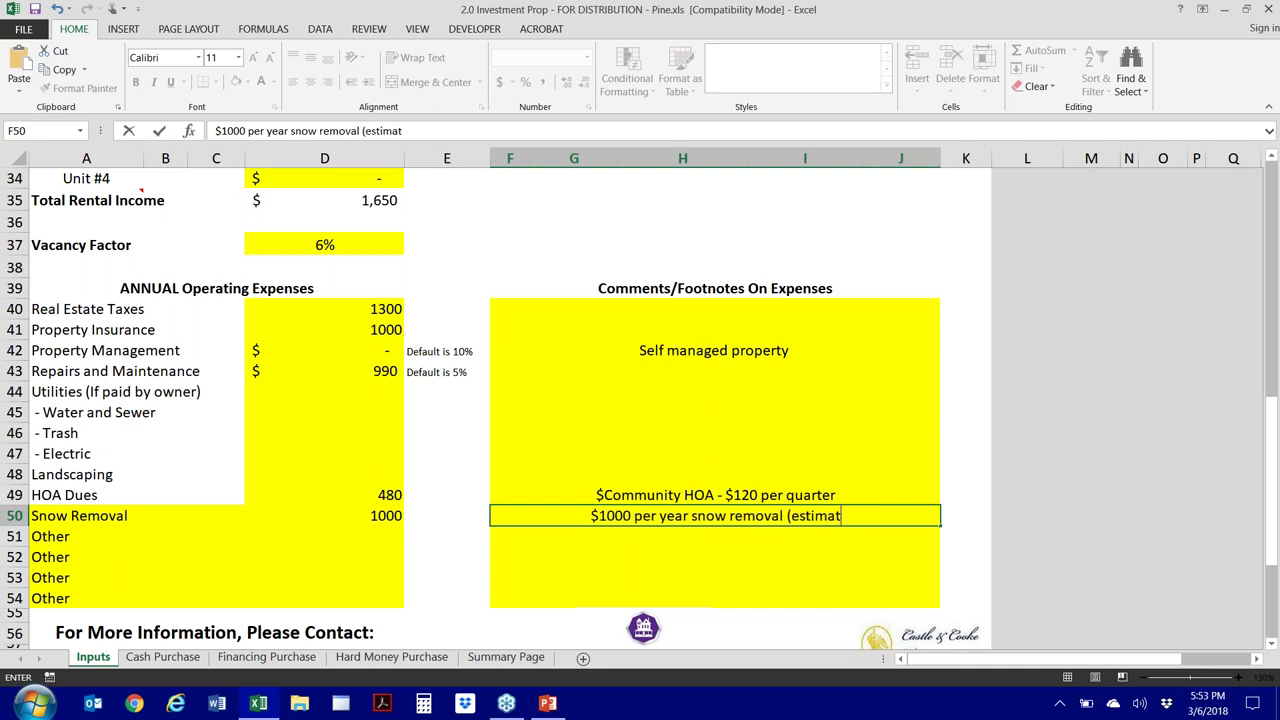
{"action": "type", "text": "ed)"}
{"action": "key", "text": "Return"}
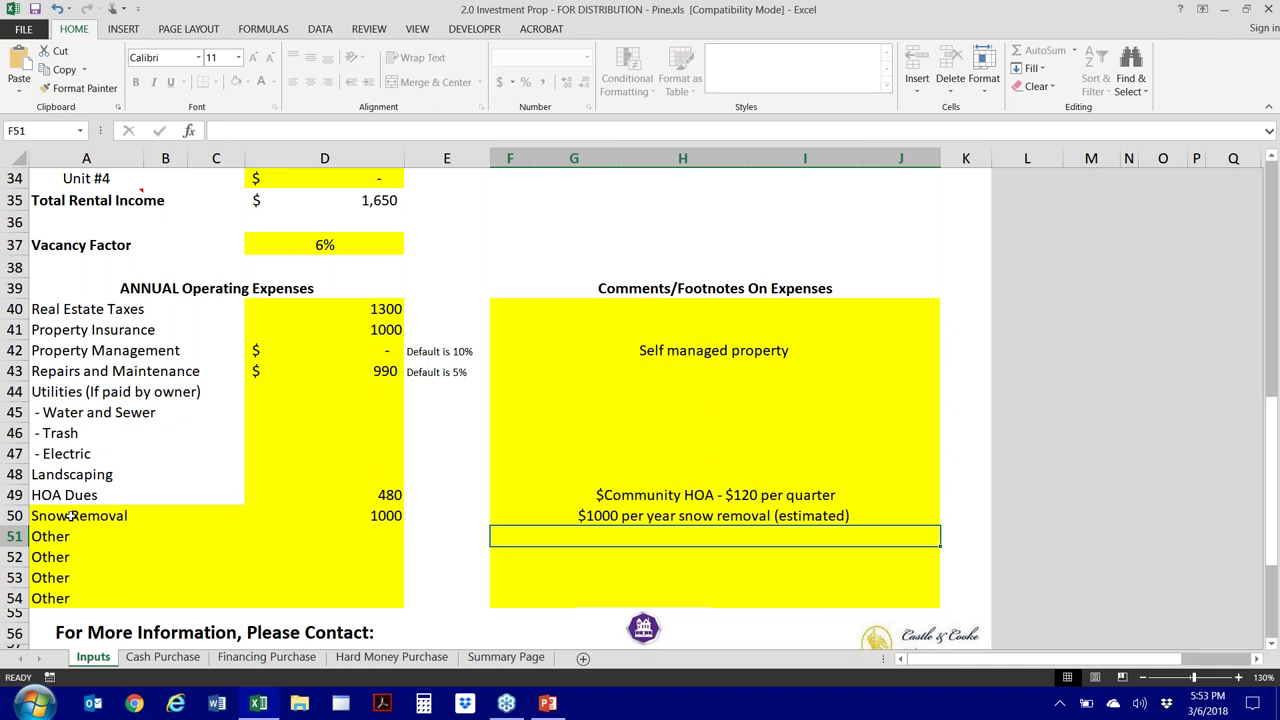
Review the Inputs sheet's entries from the property details and financing through rental income, vacancy and annual operating expenses
{"action": "scroll", "coordinate": [240, 540], "scroll_direction": "down", "scroll_amount": 2}
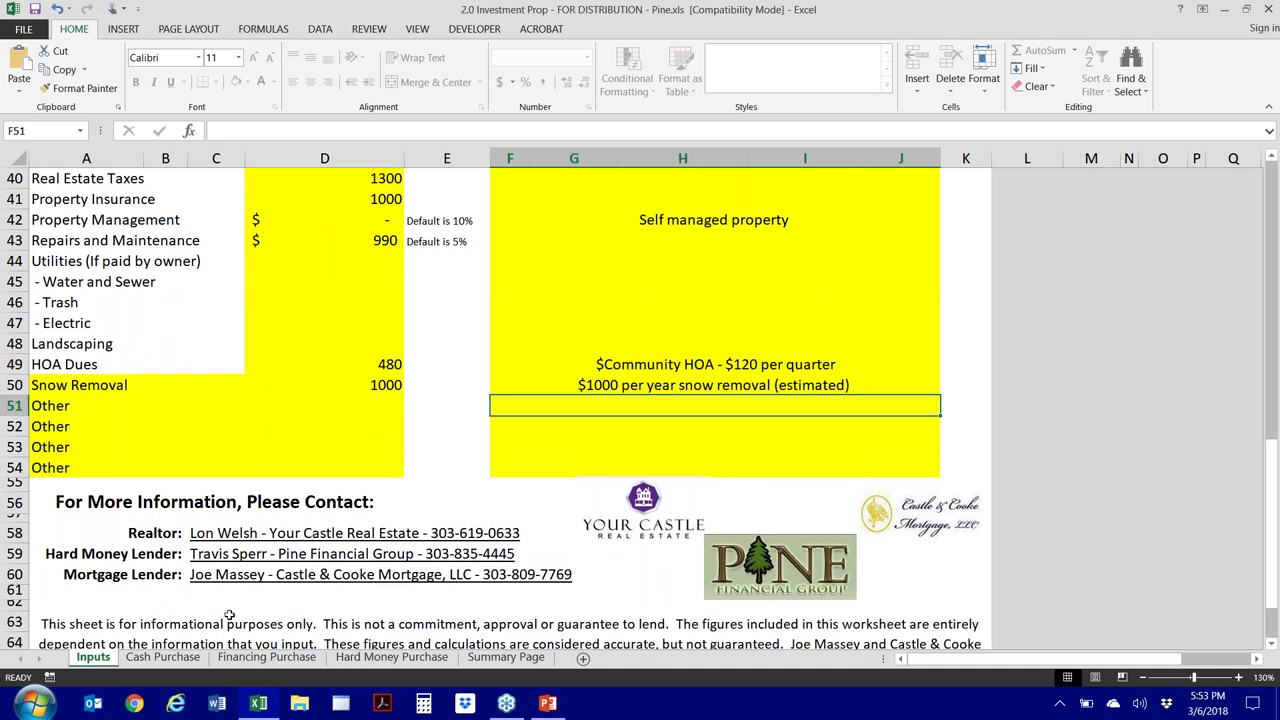
{"action": "scroll", "coordinate": [240, 540], "scroll_direction": "up", "scroll_amount": 2}
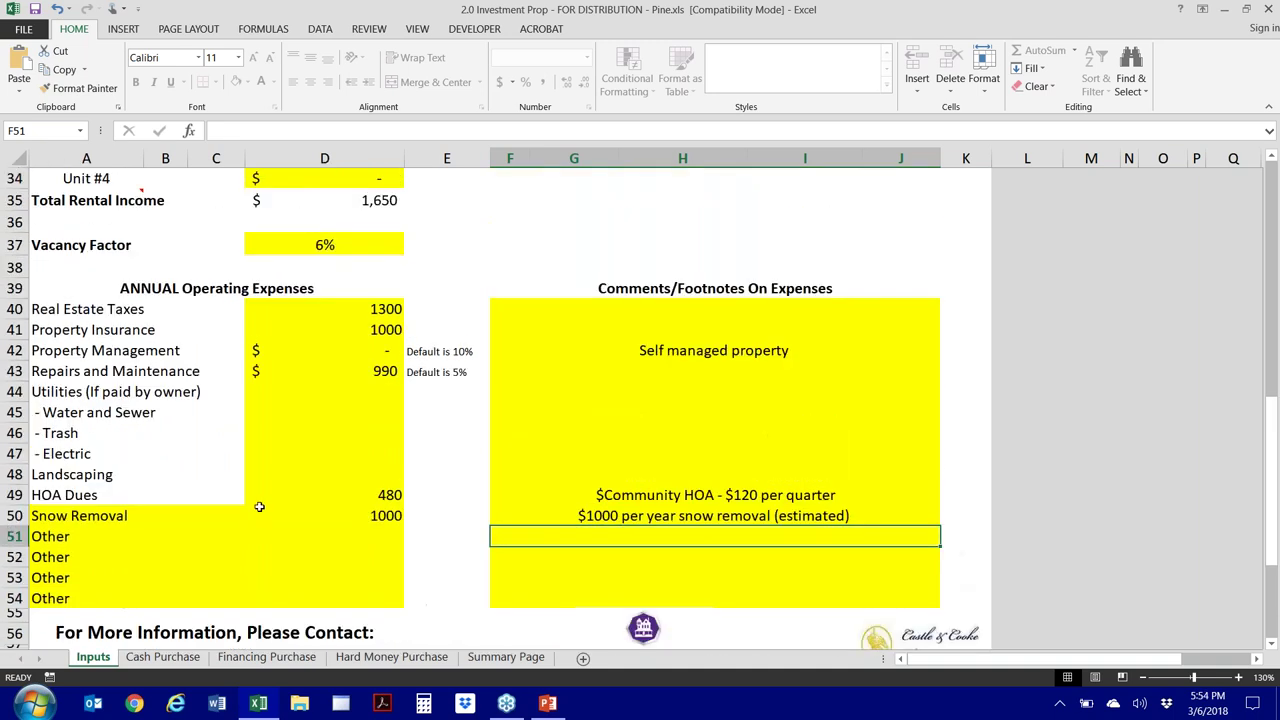
{"action": "scroll", "coordinate": [259, 507], "scroll_direction": "up", "scroll_amount": 5}
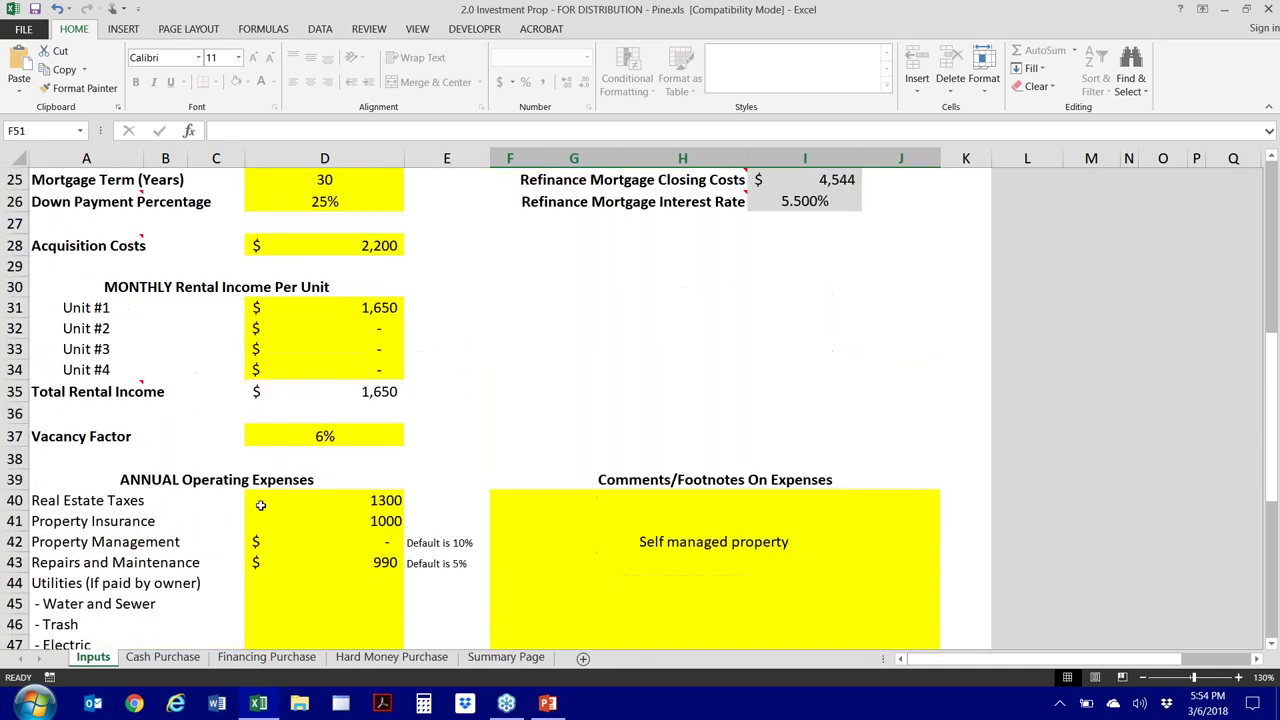
{"action": "scroll", "coordinate": [259, 504], "scroll_direction": "up", "scroll_amount": 6}
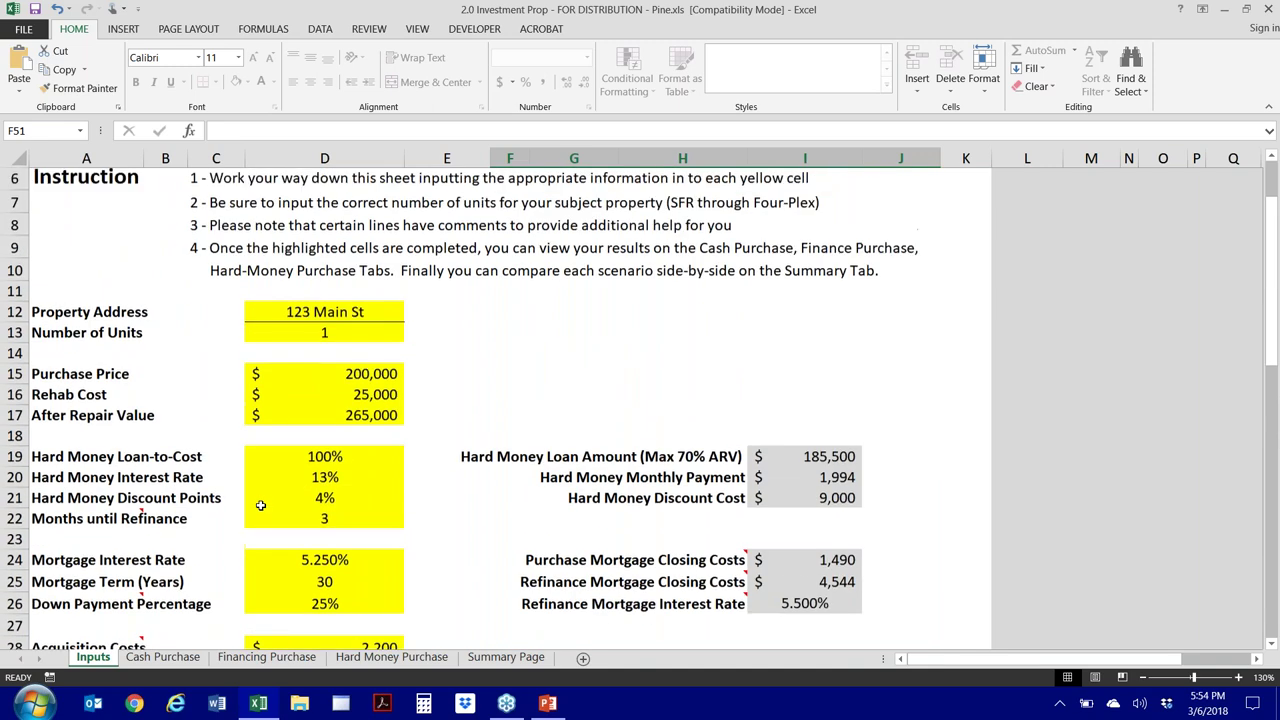
{"action": "scroll", "coordinate": [259, 504], "scroll_direction": "up", "scroll_amount": 1}
{"action": "scroll", "coordinate": [259, 504], "scroll_direction": "down", "scroll_amount": 6}
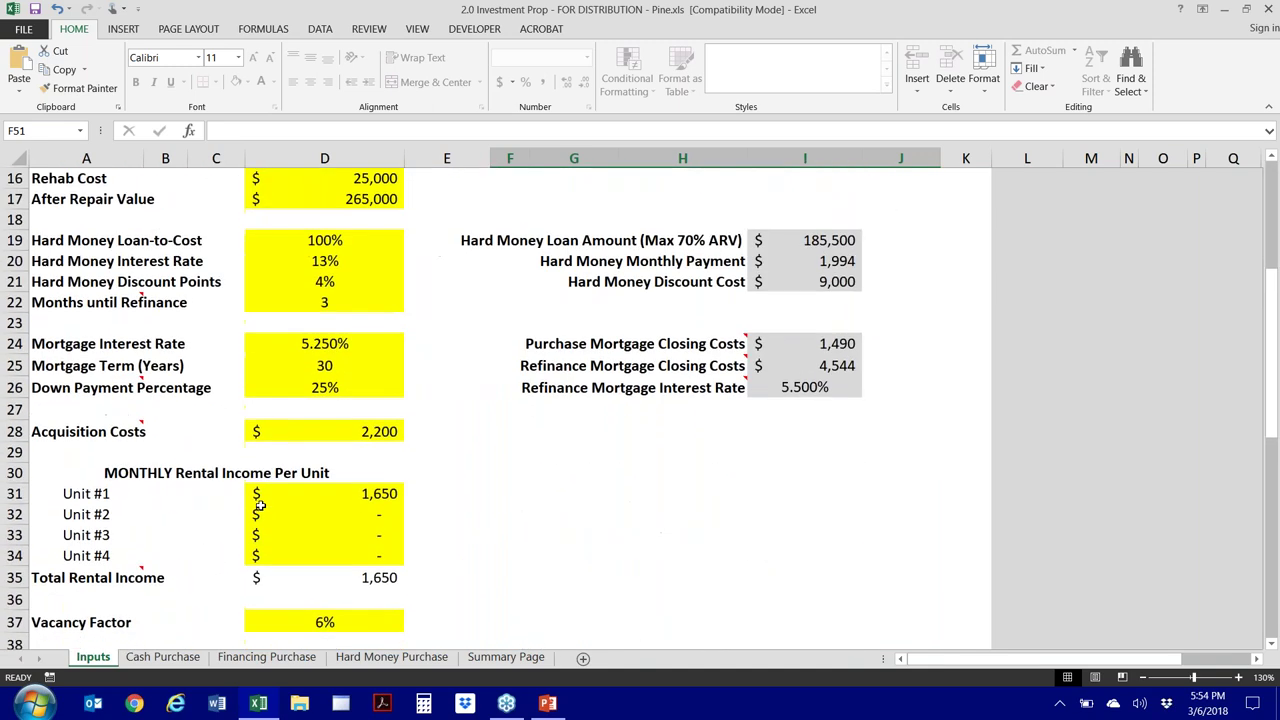
{"action": "scroll", "coordinate": [259, 505], "scroll_direction": "down", "scroll_amount": 4}
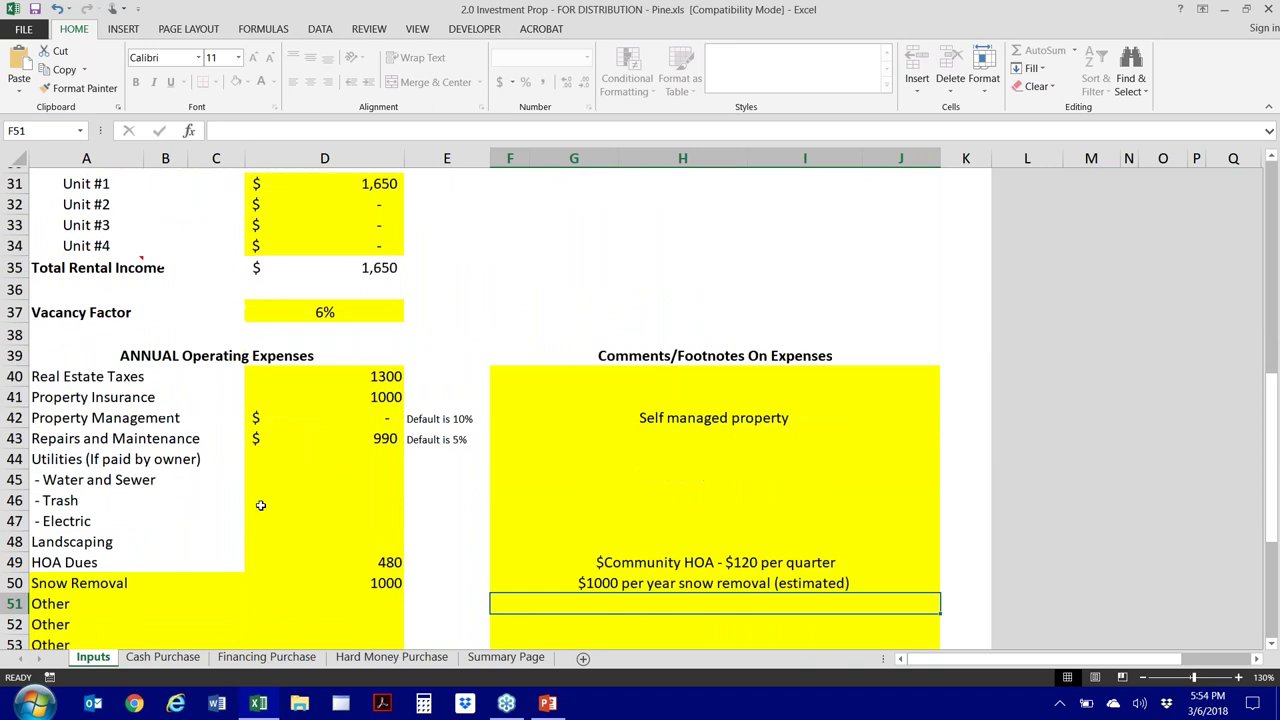